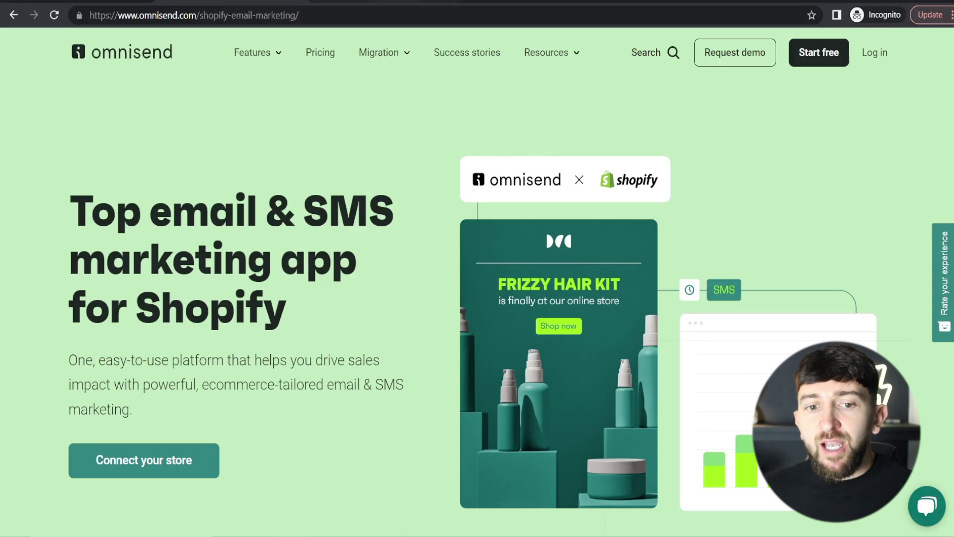
- Open Omnisend's pricing page and compare the limits and prices of the Free, Standard and Pro plans
{"action": "left_click", "coordinate": [320, 52]}
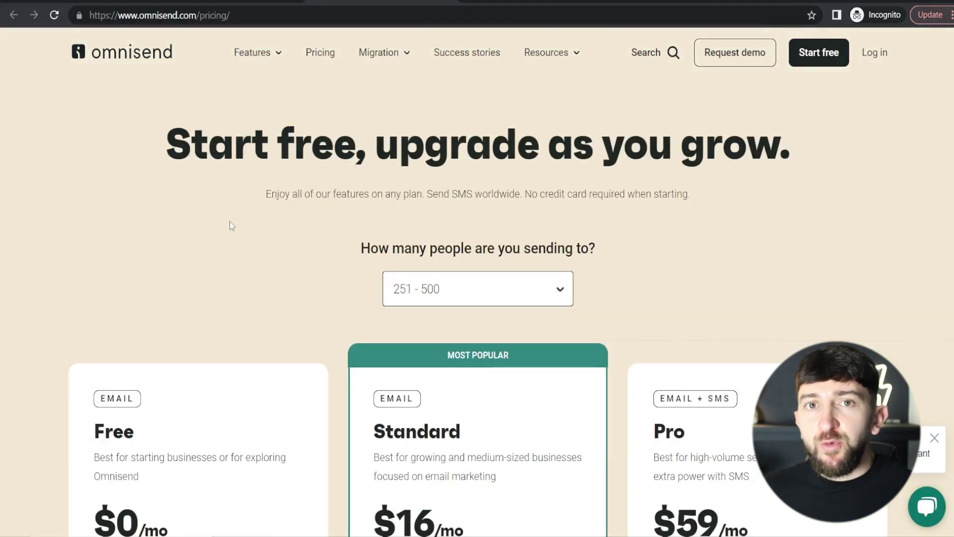
{"action": "scroll", "coordinate": [232, 226], "scroll_direction": "down", "scroll_amount": 5}
{"action": "scroll", "coordinate": [229, 167], "scroll_direction": "down", "scroll_amount": 1}
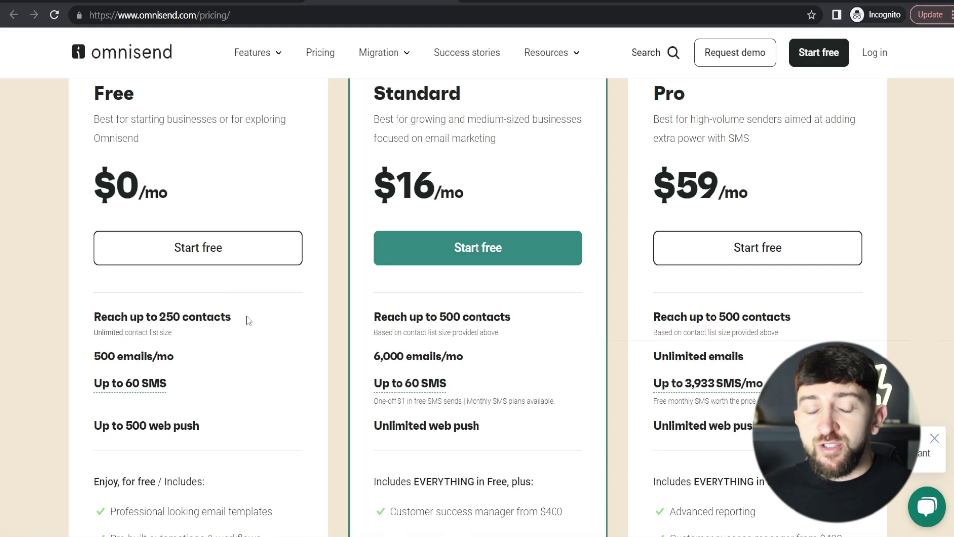
{"action": "scroll", "coordinate": [288, 230], "scroll_direction": "up", "scroll_amount": 1}
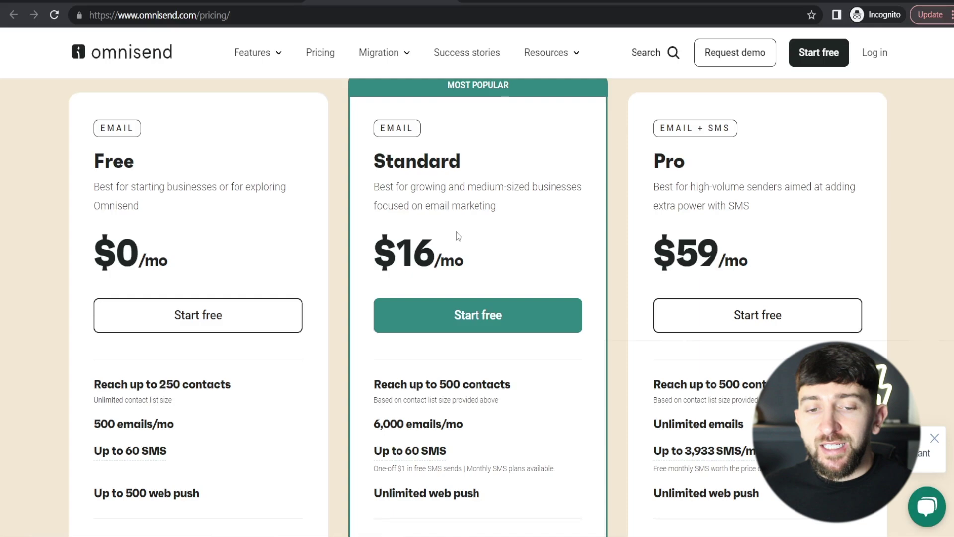
{"action": "scroll", "coordinate": [457, 236], "scroll_direction": "up", "scroll_amount": 5}
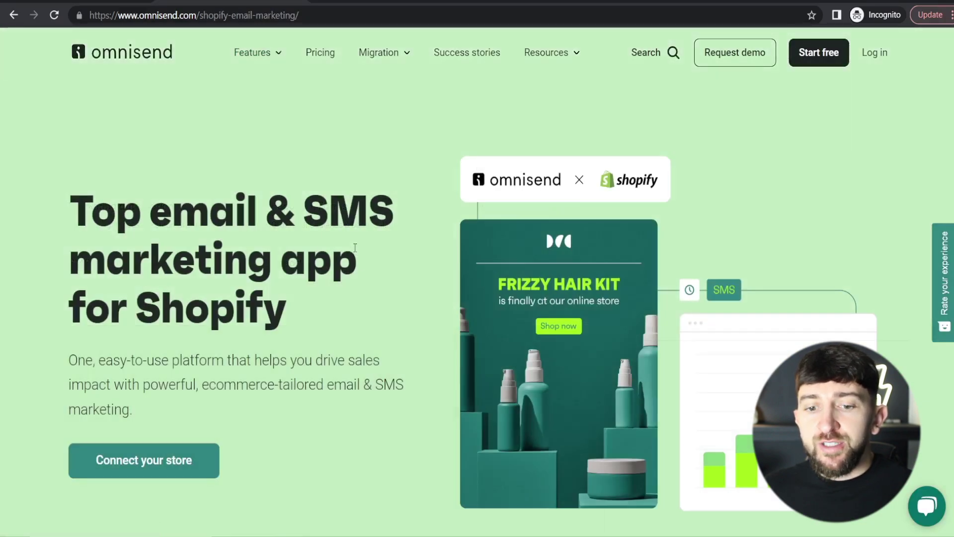
- Review the Shopify email marketing page's feature sections, including newsletters, automated emails, popups, SMS, segmentation and reports
{"action": "scroll", "coordinate": [375, 236], "scroll_direction": "down", "scroll_amount": 6}
{"action": "scroll", "coordinate": [375, 237], "scroll_direction": "down", "scroll_amount": 15}
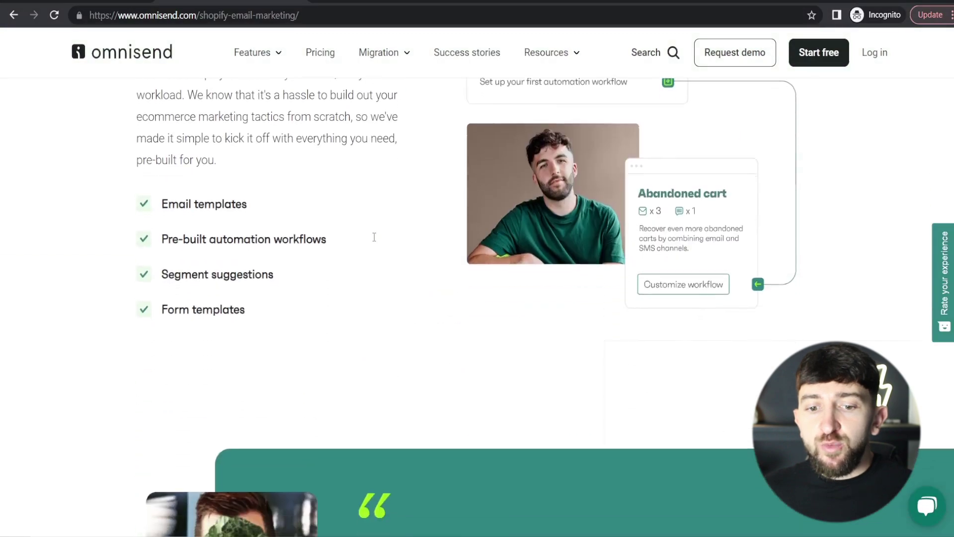
{"action": "scroll", "coordinate": [374, 237], "scroll_direction": "down", "scroll_amount": 18}
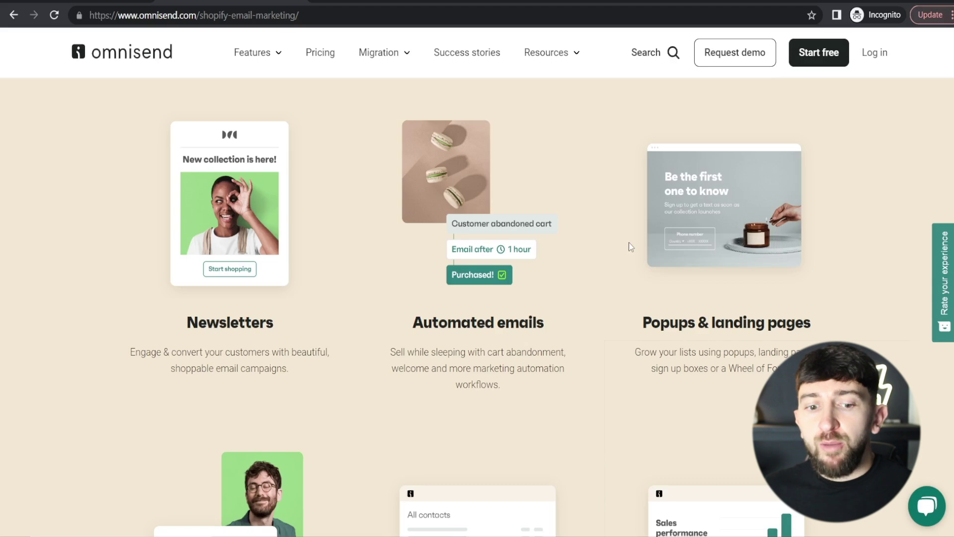
{"action": "scroll", "coordinate": [630, 246], "scroll_direction": "down", "scroll_amount": 4}
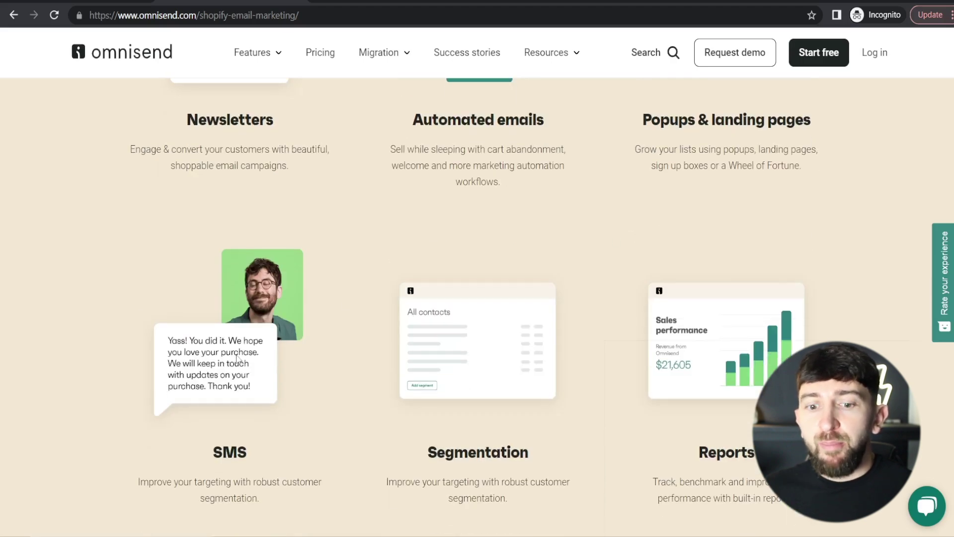
{"action": "scroll", "coordinate": [528, 366], "scroll_direction": "down", "scroll_amount": 1}
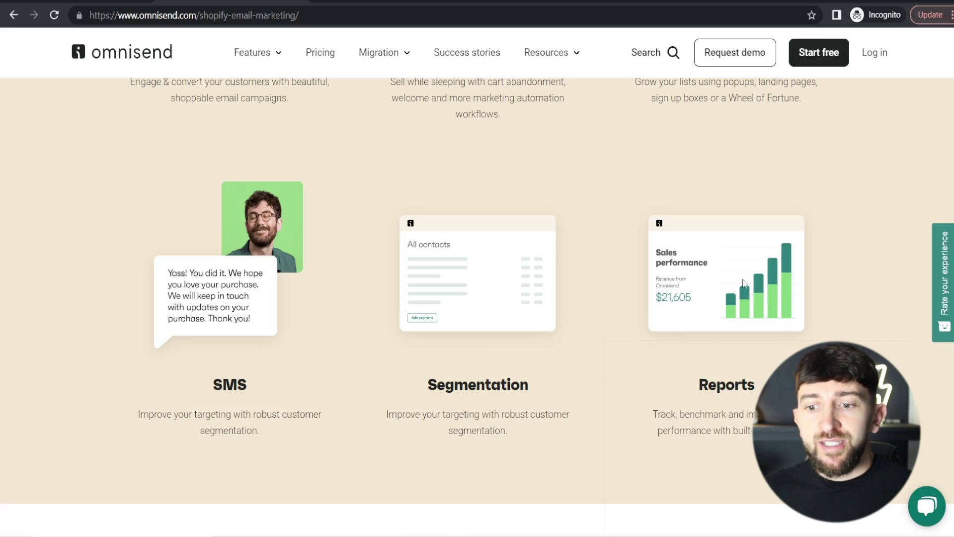
{"action": "scroll", "coordinate": [762, 269], "scroll_direction": "up", "scroll_amount": 15}
{"action": "scroll", "coordinate": [762, 267], "scroll_direction": "up", "scroll_amount": 20}
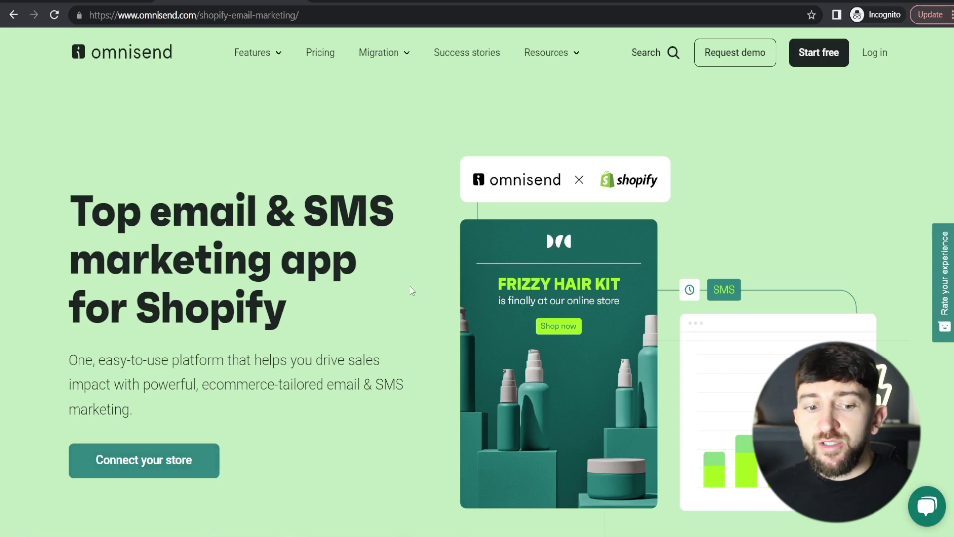
- Connect the Shopify store by installing the Omnisend Email Marketing & SMS app from the Shopify App Store
{"action": "left_click", "coordinate": [140, 464]}
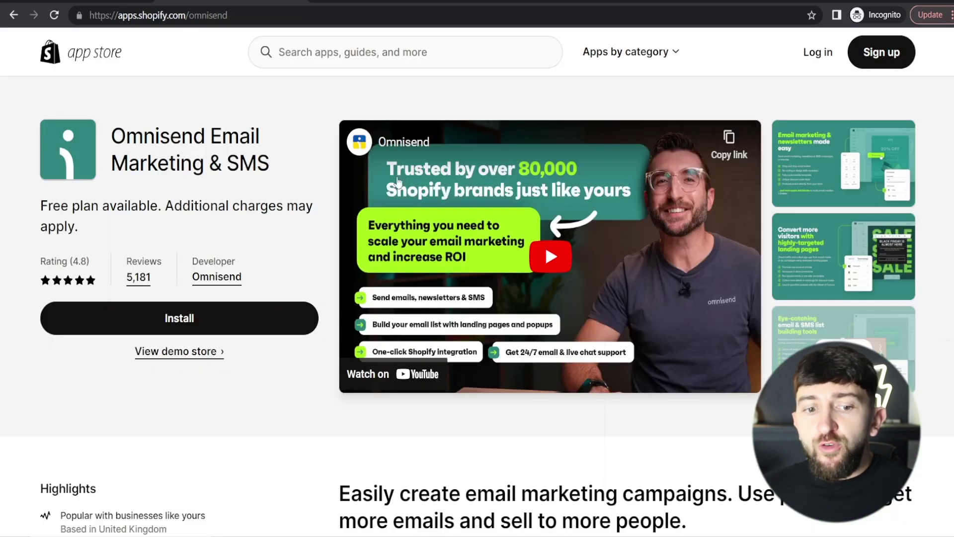
{"action": "left_click", "coordinate": [218, 322]}
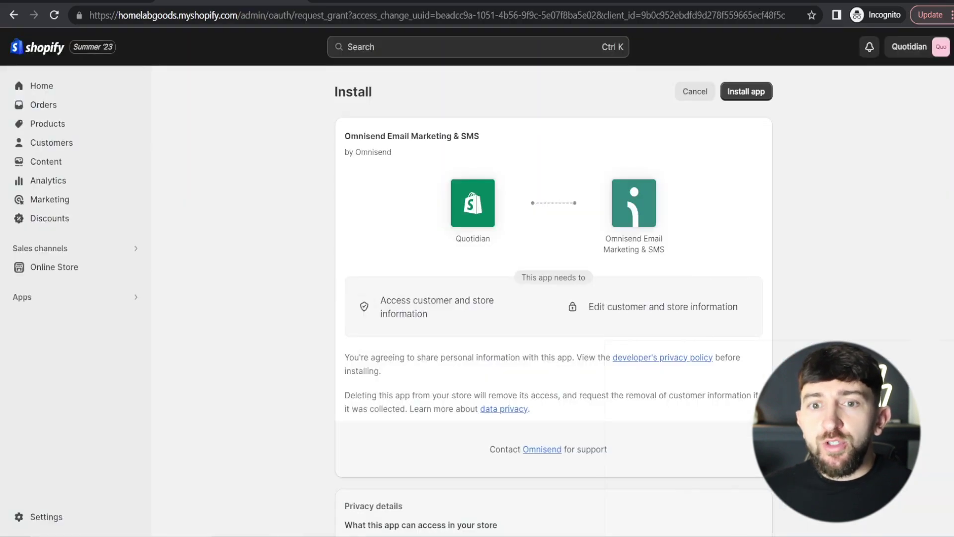
{"action": "left_click", "coordinate": [747, 92]}
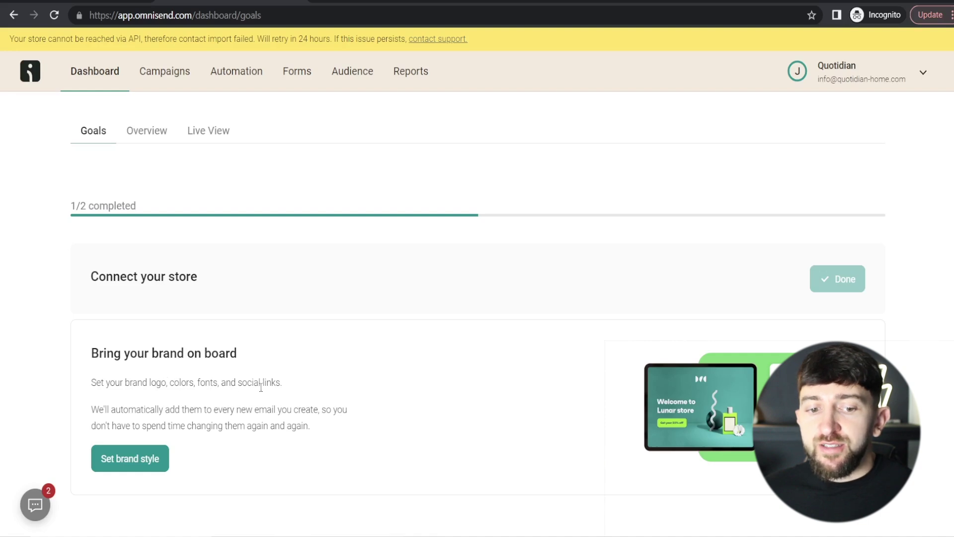
- In the brand style setup, set the accent and dark colors to #2e2a39 and the heading and paragraph fonts to Source Sans Pro
{"action": "left_click", "coordinate": [147, 464]}
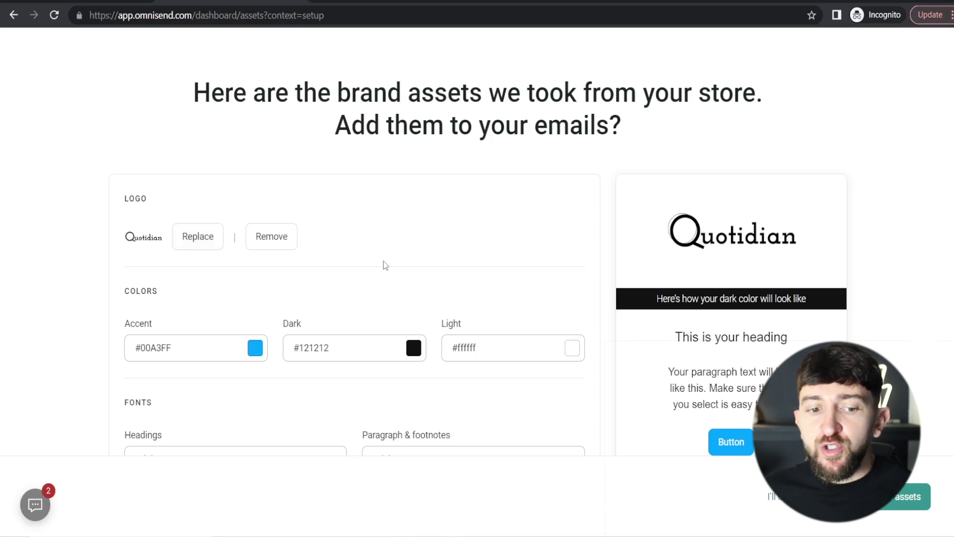
{"action": "triple_click", "coordinate": [151, 348]}
{"action": "type", "text": "#2e2a39"}
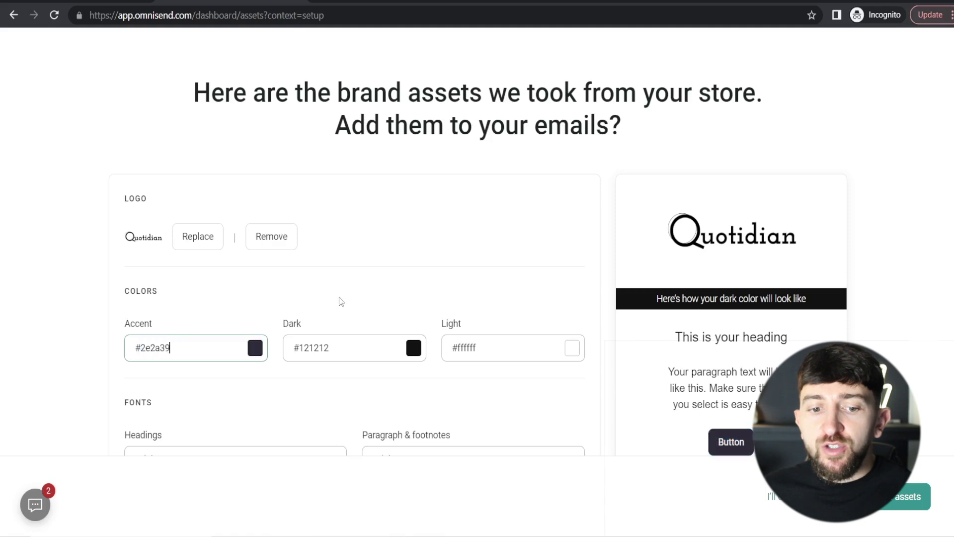
{"action": "triple_click", "coordinate": [310, 347]}
{"action": "type", "text": "#2e2a39"}
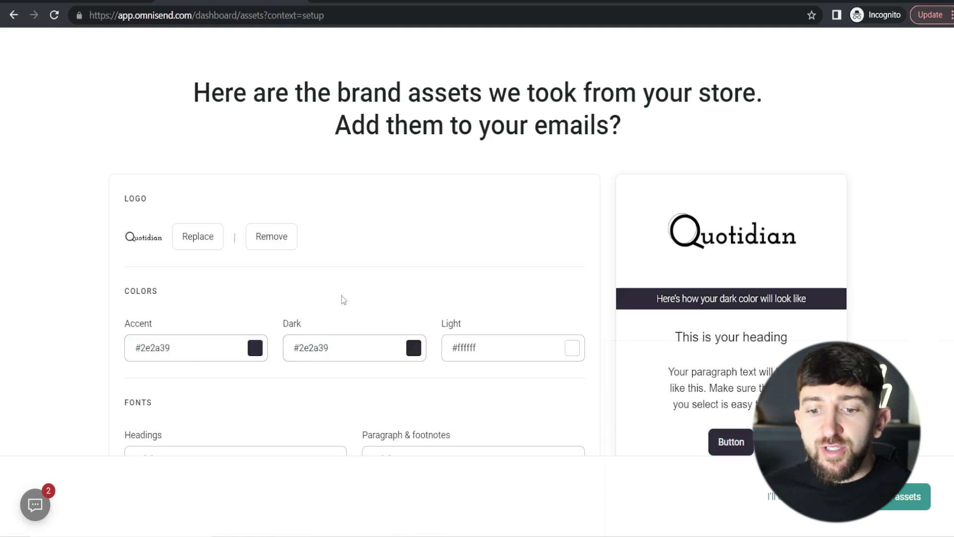
{"action": "scroll", "coordinate": [380, 248], "scroll_direction": "down", "scroll_amount": 2}
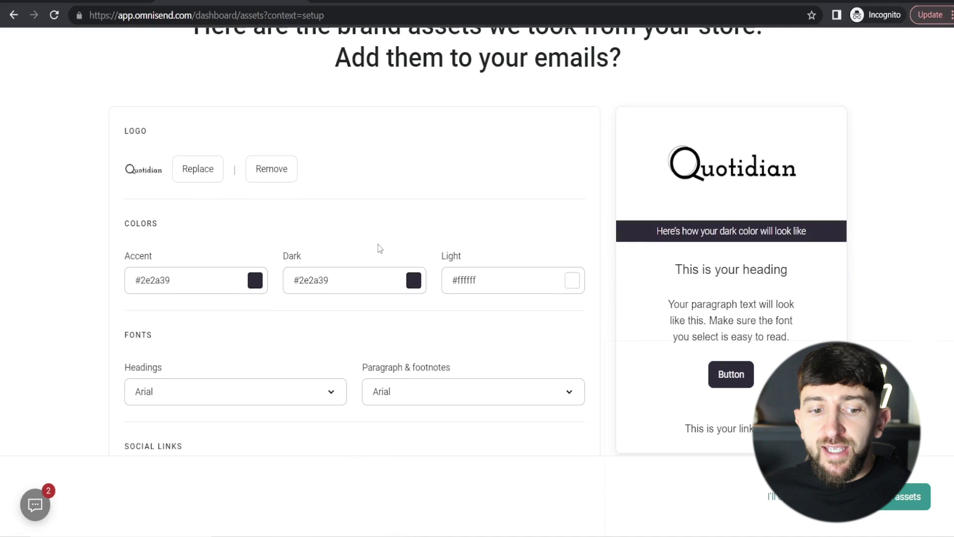
{"action": "scroll", "coordinate": [380, 248], "scroll_direction": "down", "scroll_amount": 2}
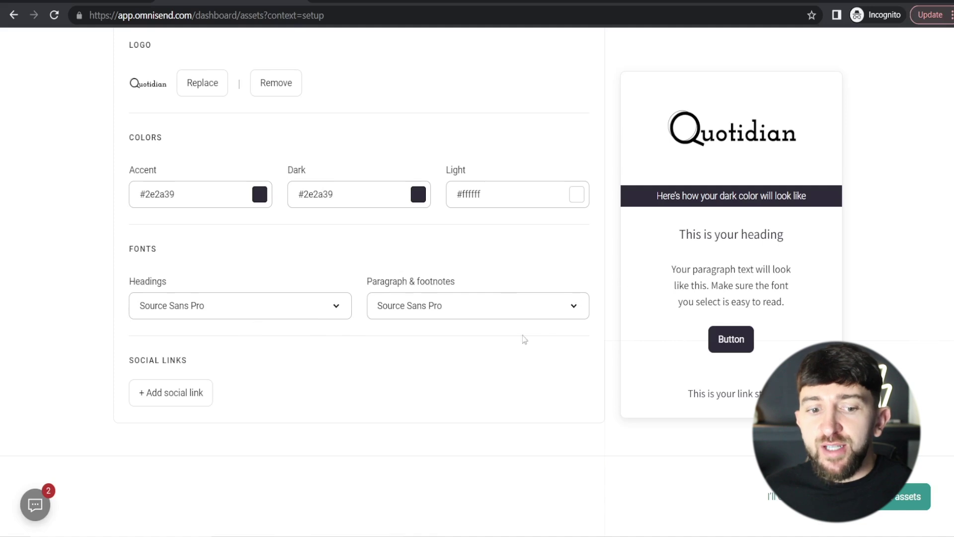
{"action": "left_click", "coordinate": [169, 398]}
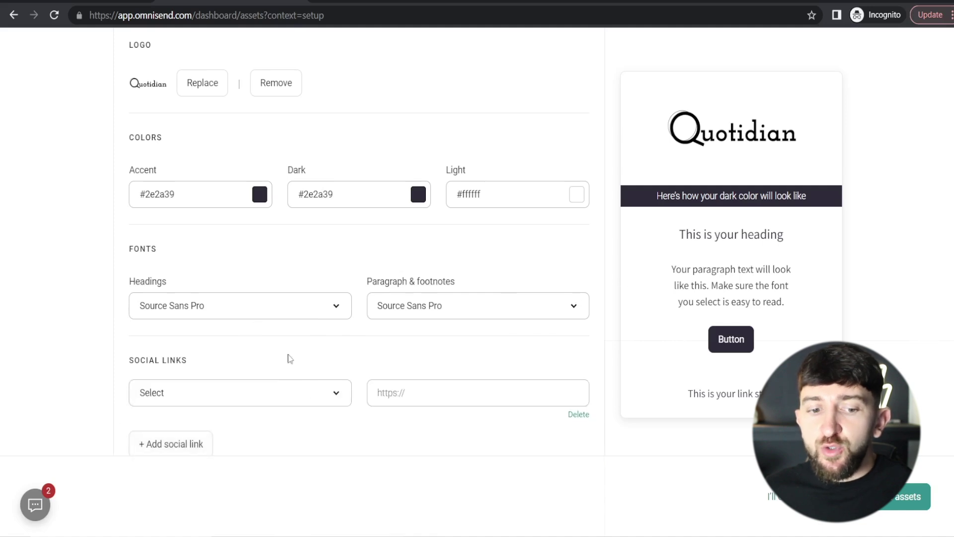
{"action": "scroll", "coordinate": [308, 352], "scroll_direction": "down", "scroll_amount": 1}
{"action": "left_click", "coordinate": [166, 351]}
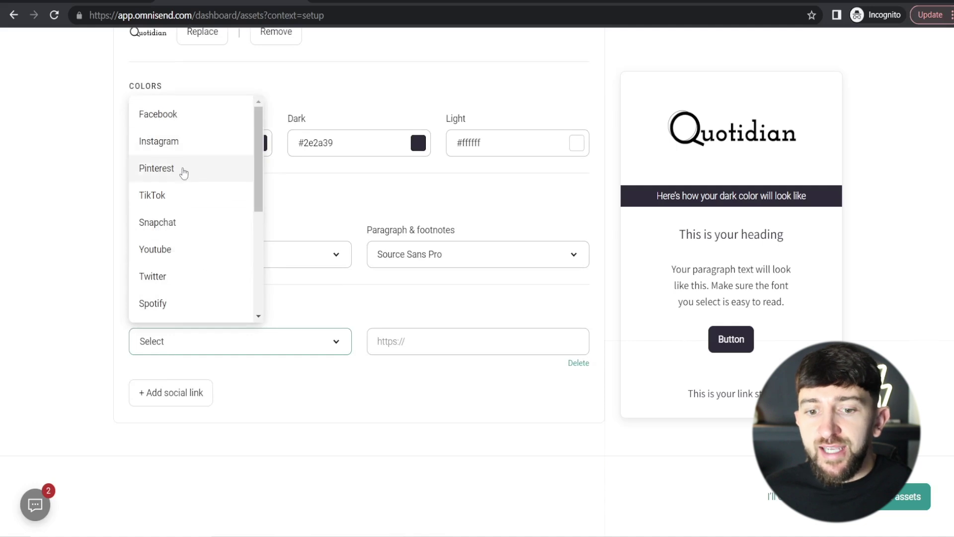
{"action": "left_click", "coordinate": [576, 374]}
{"action": "left_click", "coordinate": [578, 364]}
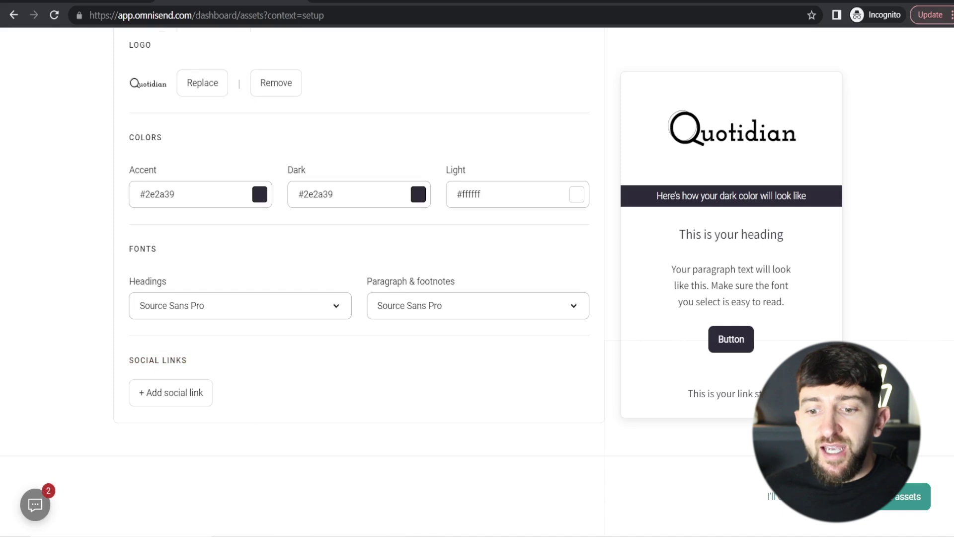
- Save the brand assets for use in the store's emails
{"action": "left_click", "coordinate": [908, 497]}
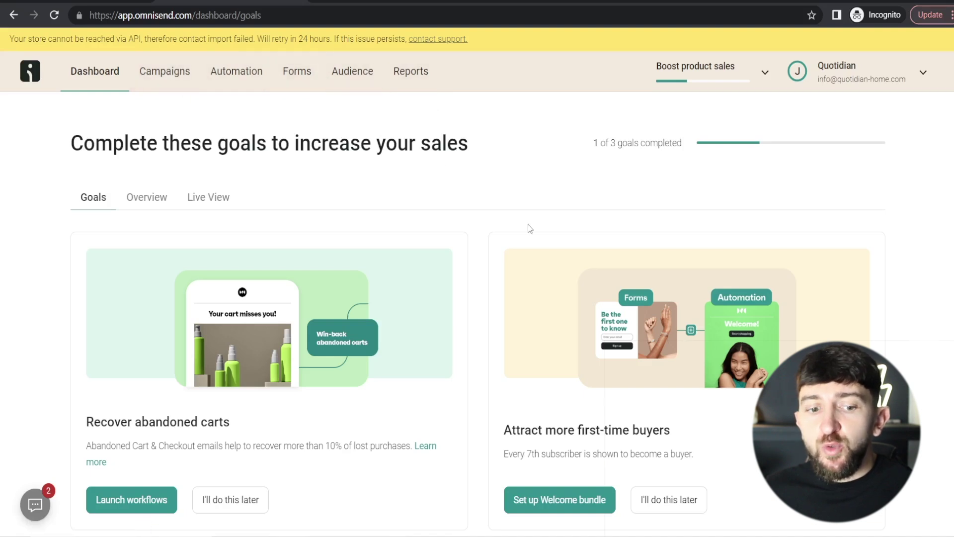
- Start the pre-built Abandoned Cart & Checkout workflows with a 10% discount code for the third email
{"action": "scroll", "coordinate": [383, 303], "scroll_direction": "down", "scroll_amount": 1}
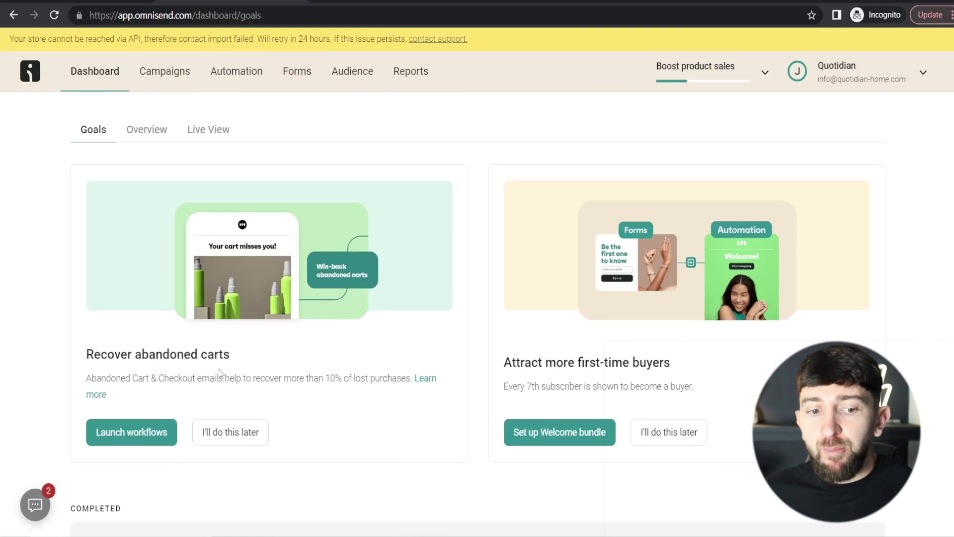
{"action": "left_click", "coordinate": [130, 437]}
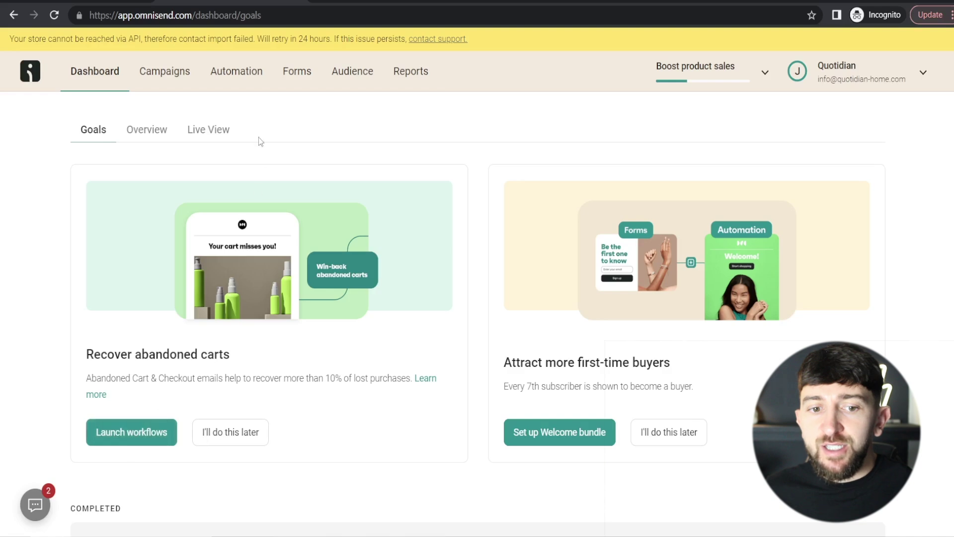
{"action": "left_click", "coordinate": [231, 75]}
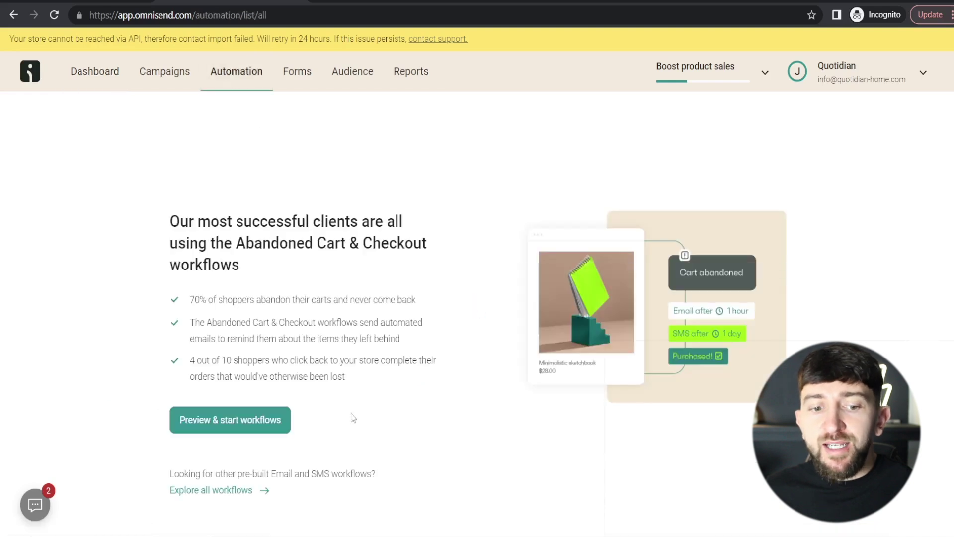
{"action": "left_click", "coordinate": [228, 420]}
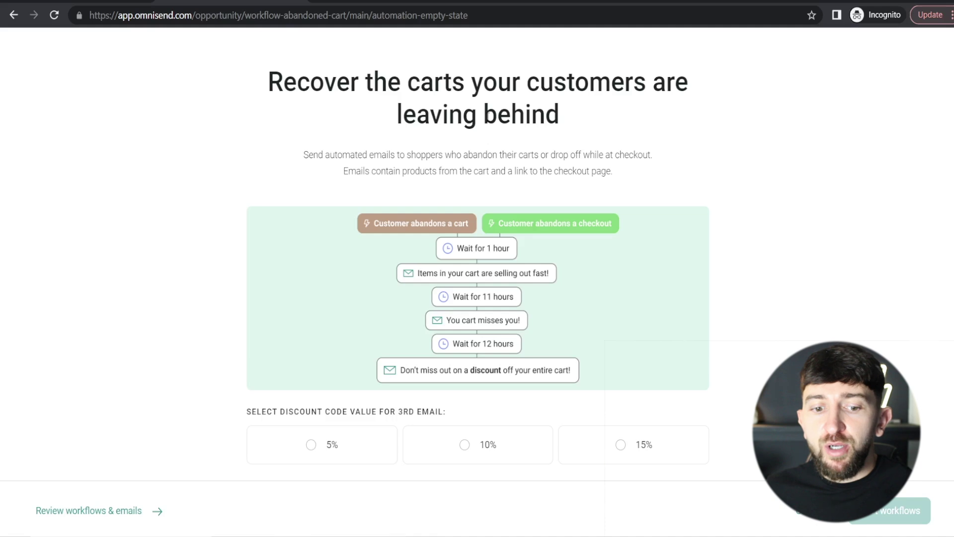
{"action": "scroll", "coordinate": [398, 250], "scroll_direction": "down", "scroll_amount": 1}
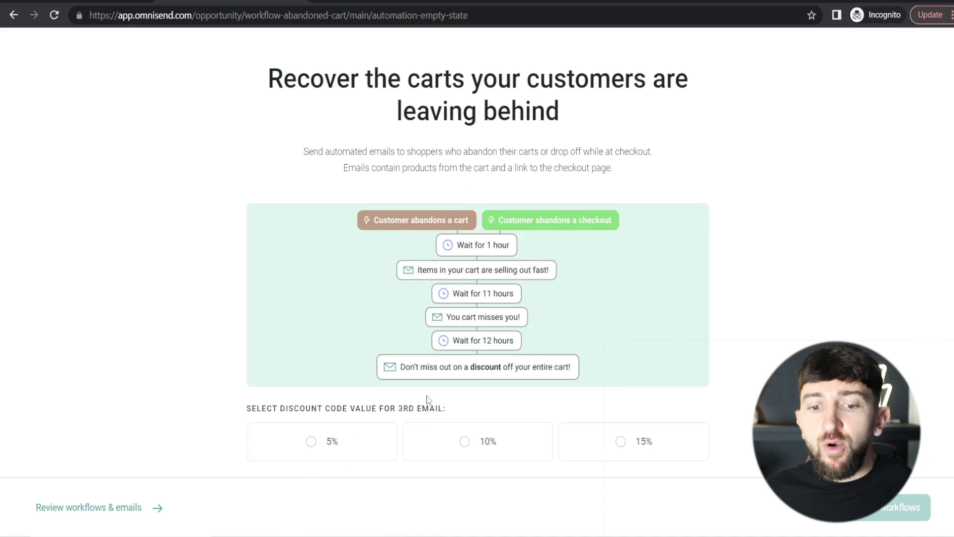
{"action": "left_click", "coordinate": [514, 436]}
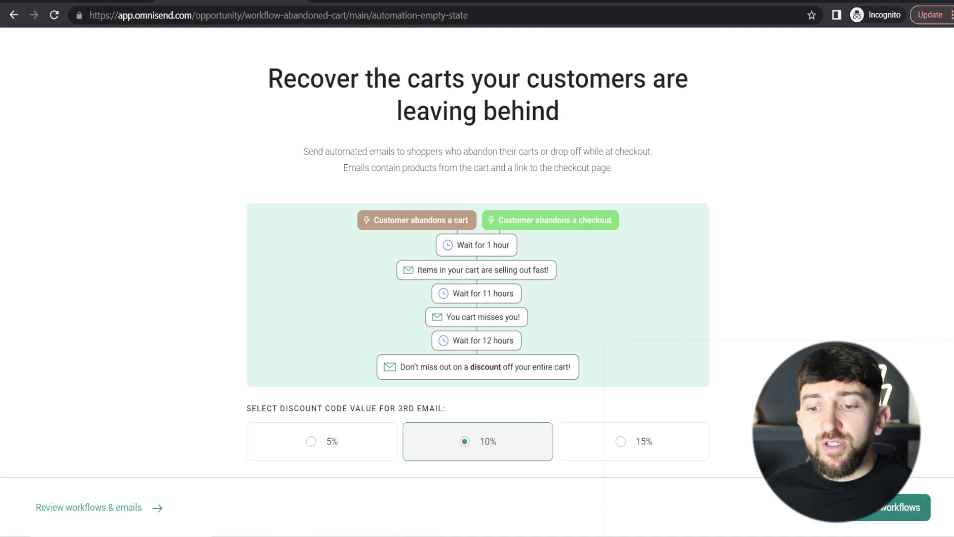
{"action": "left_click", "coordinate": [893, 508]}
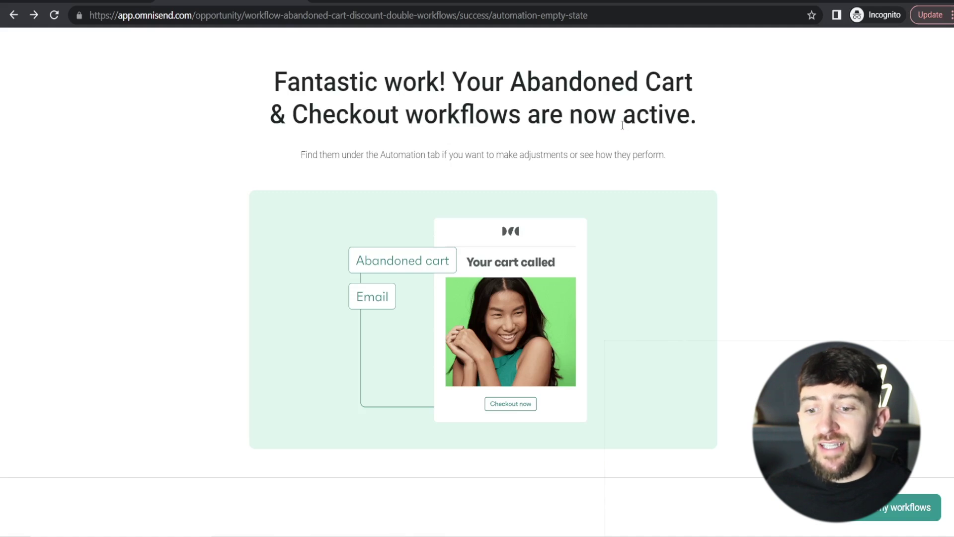
- Go to the list of automation workflows and open the Abandoned Cart workflow for editing
{"action": "left_click", "coordinate": [895, 516]}
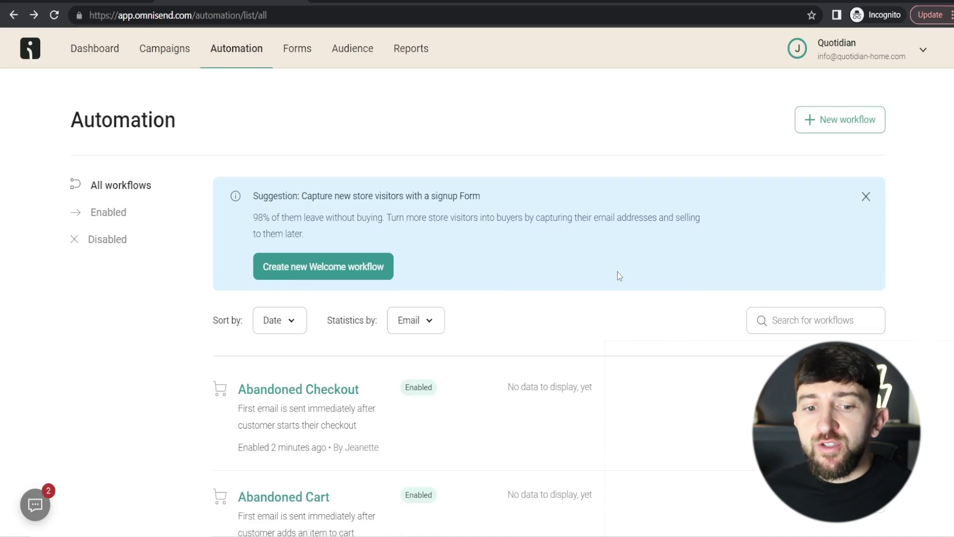
{"action": "scroll", "coordinate": [656, 297], "scroll_direction": "down", "scroll_amount": 2}
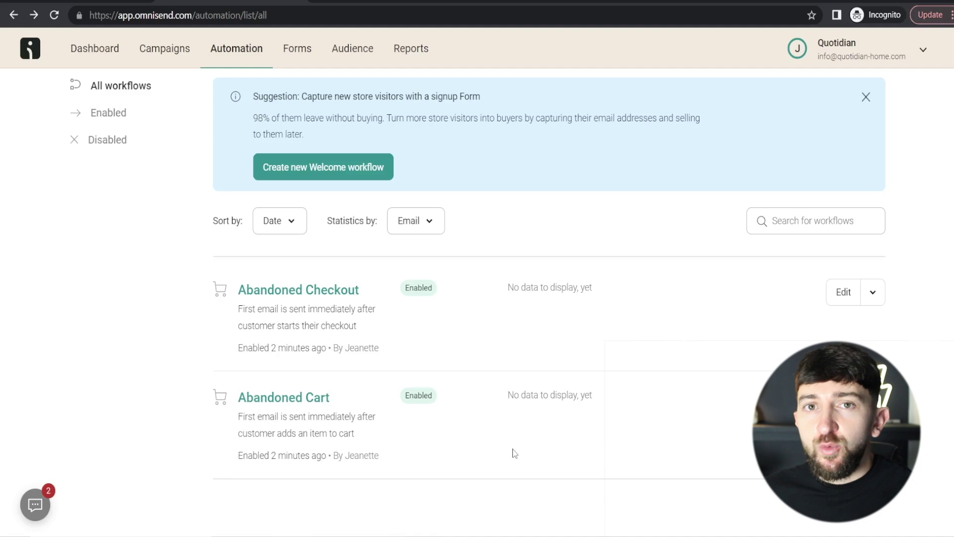
{"action": "left_click", "coordinate": [276, 399]}
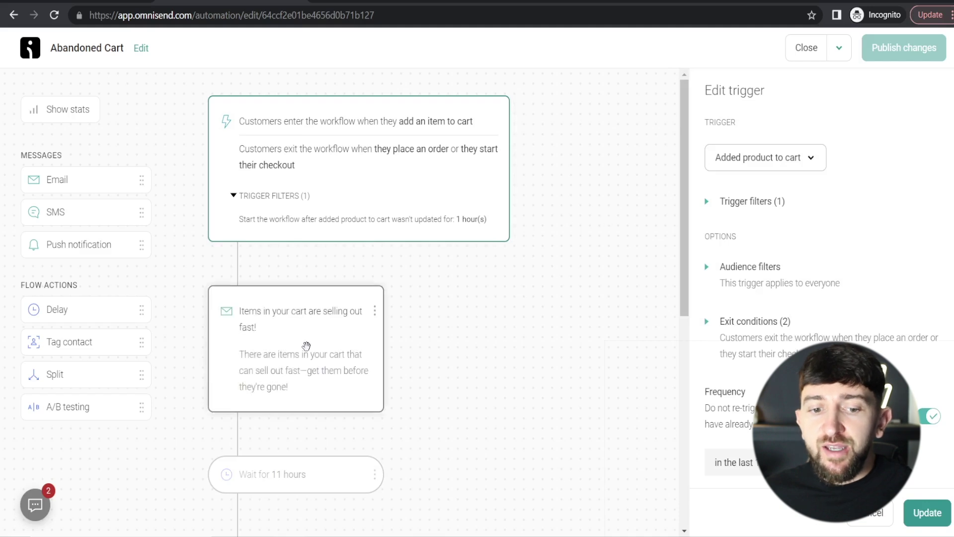
- Inspect the settings of the "Items in your cart are selling out fast!" email and the delay that follows it
{"action": "left_click", "coordinate": [307, 347]}
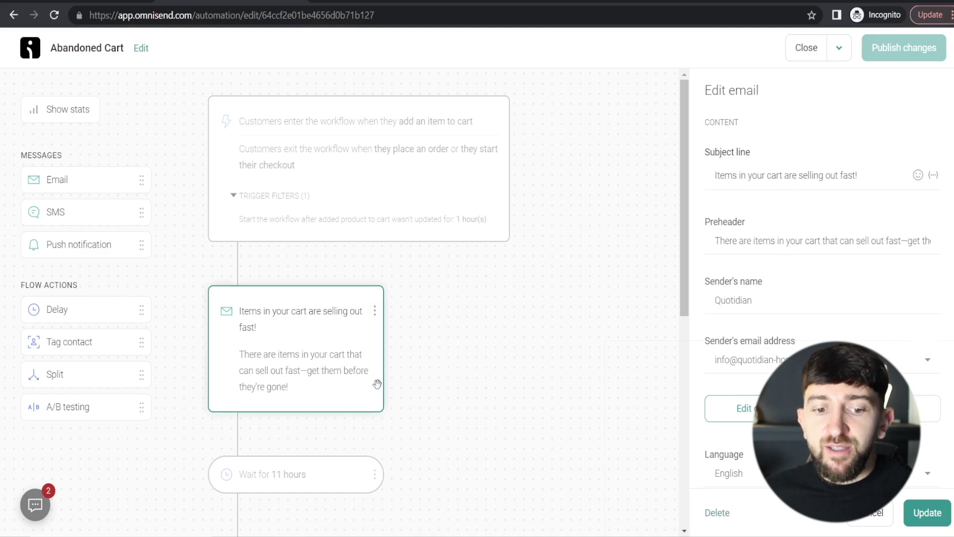
{"action": "scroll", "coordinate": [491, 317], "scroll_direction": "down", "scroll_amount": 1}
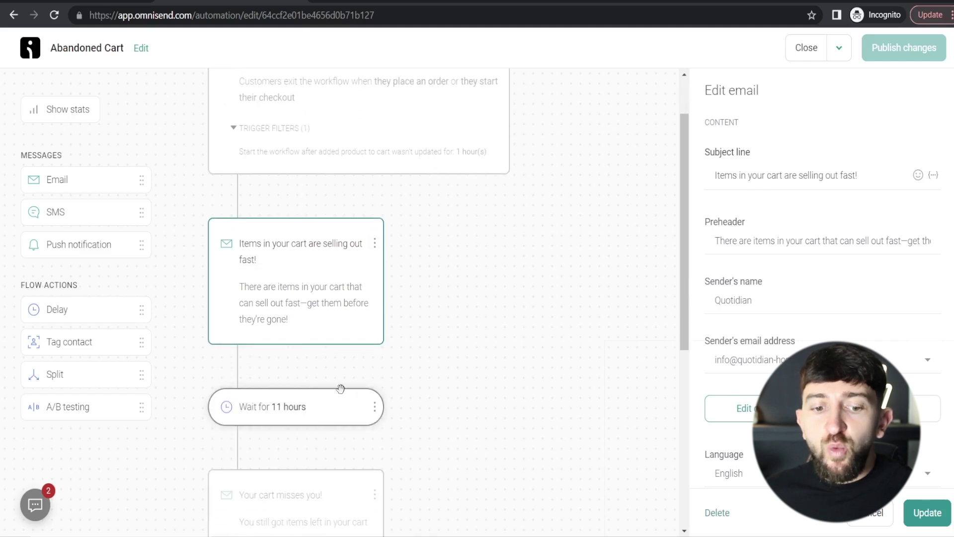
{"action": "scroll", "coordinate": [355, 364], "scroll_direction": "down", "scroll_amount": 1}
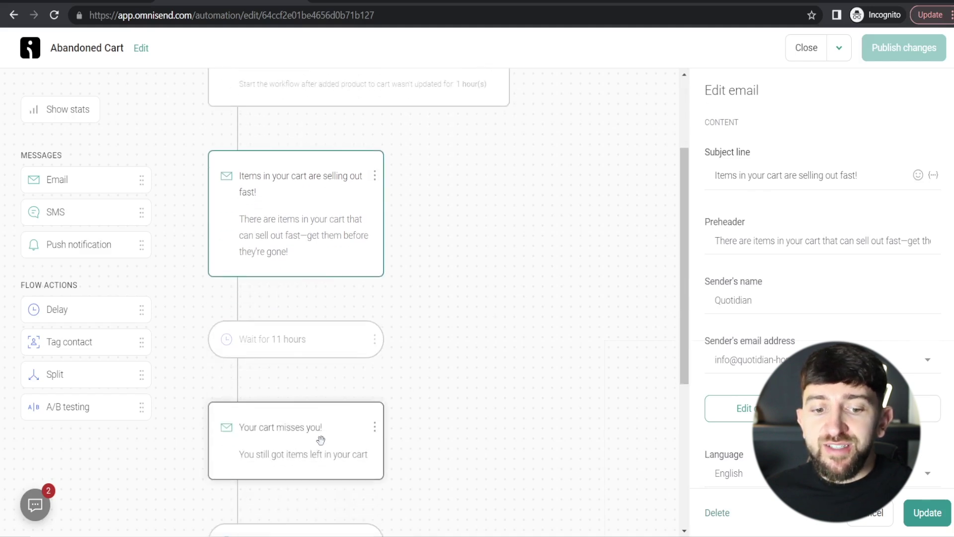
{"action": "left_click", "coordinate": [326, 339]}
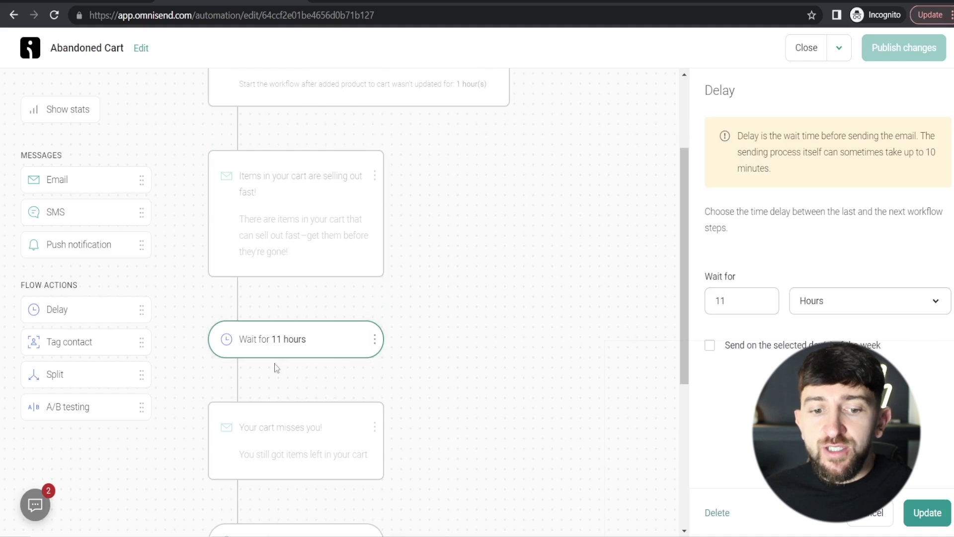
- Review the remaining emails and delays in the Abandoned Cart workflow, keep the 11-hour delay, and close the workflow editor
{"action": "left_click", "coordinate": [735, 295]}
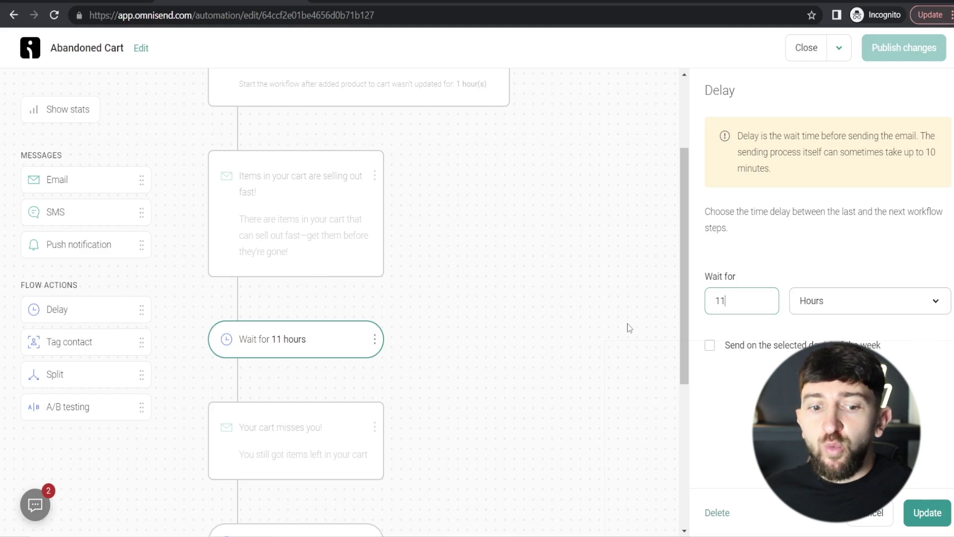
{"action": "scroll", "coordinate": [572, 294], "scroll_direction": "down", "scroll_amount": 3}
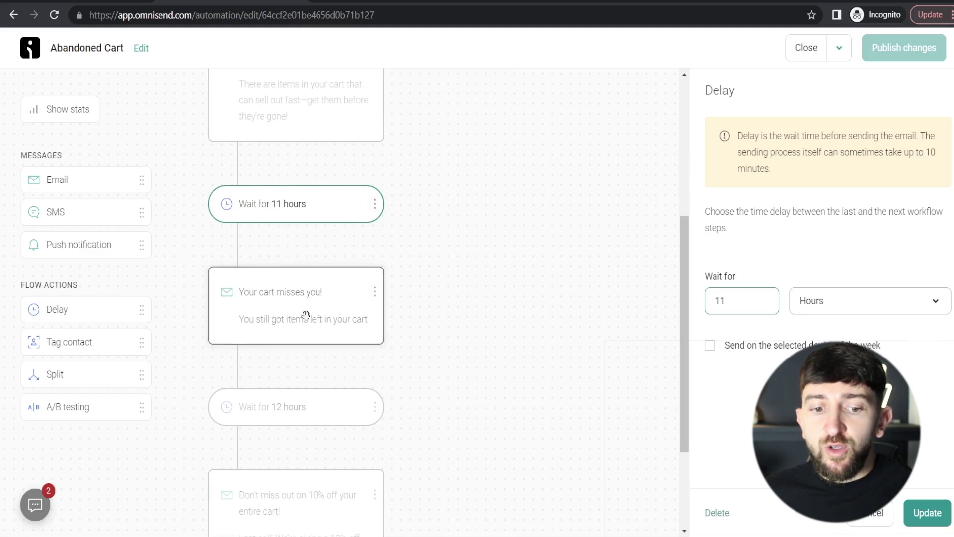
{"action": "scroll", "coordinate": [345, 350], "scroll_direction": "down", "scroll_amount": 2}
{"action": "scroll", "coordinate": [345, 350], "scroll_direction": "down", "scroll_amount": 2}
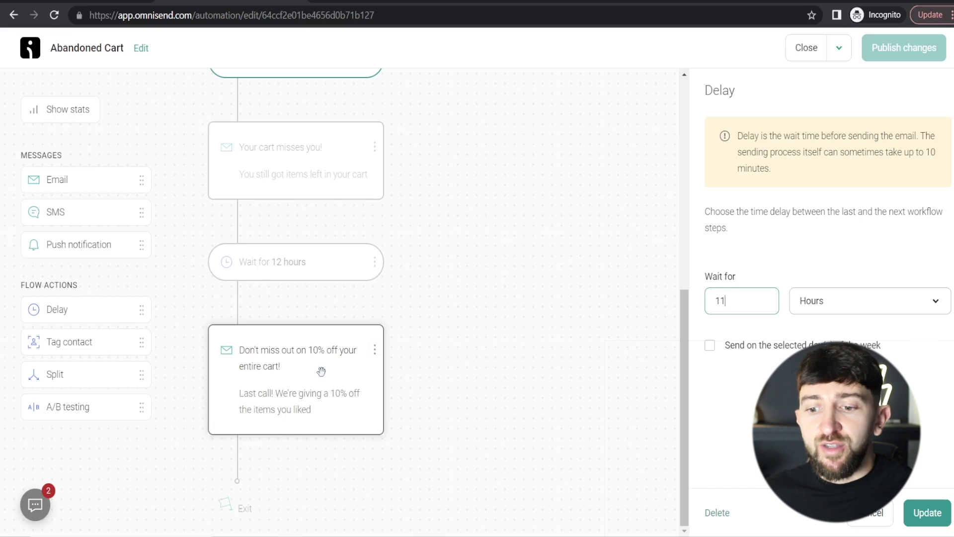
{"action": "scroll", "coordinate": [447, 368], "scroll_direction": "up", "scroll_amount": 8}
{"action": "scroll", "coordinate": [436, 296], "scroll_direction": "up", "scroll_amount": 1}
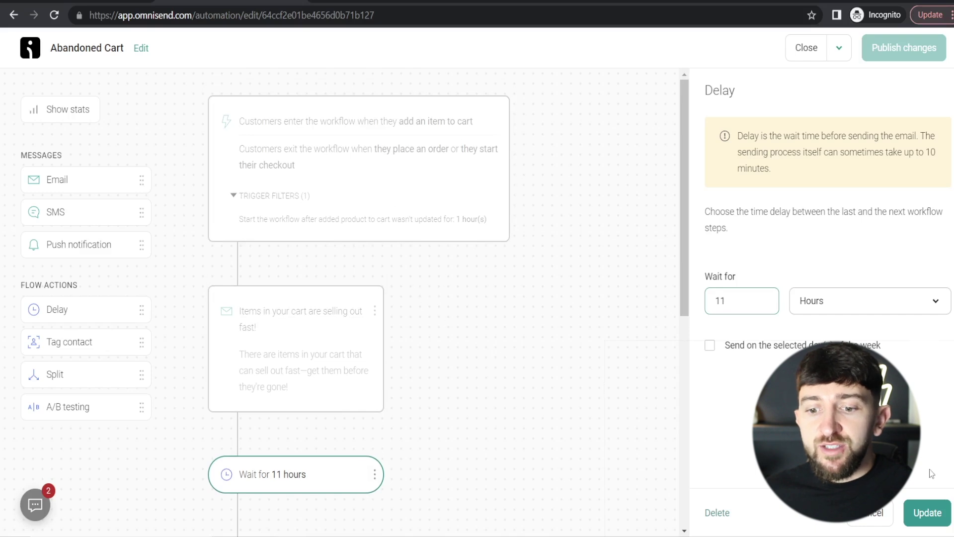
{"action": "left_click", "coordinate": [924, 517]}
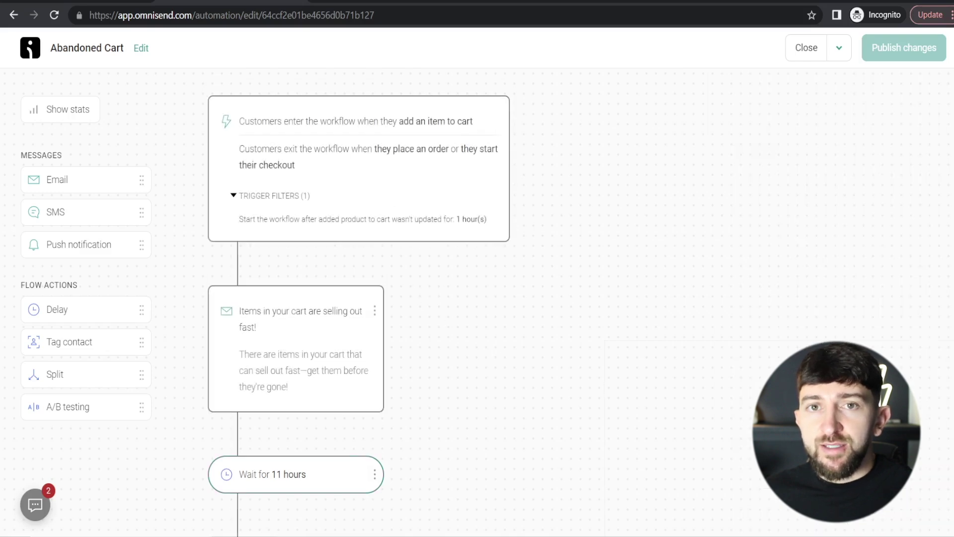
{"action": "left_click", "coordinate": [812, 57]}
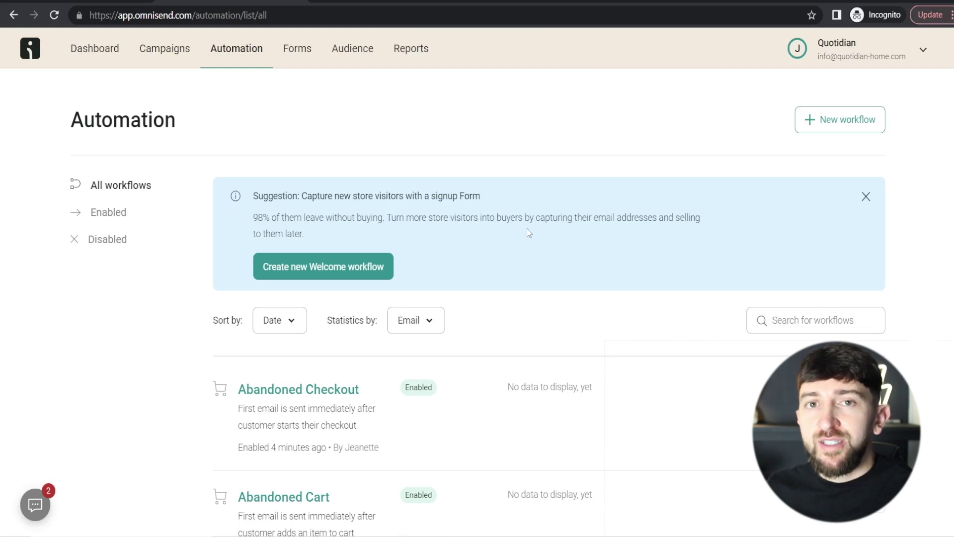
- Start the suggested Welcome workflow with a 10% discount code and return to the list of workflows
{"action": "left_click", "coordinate": [334, 272]}
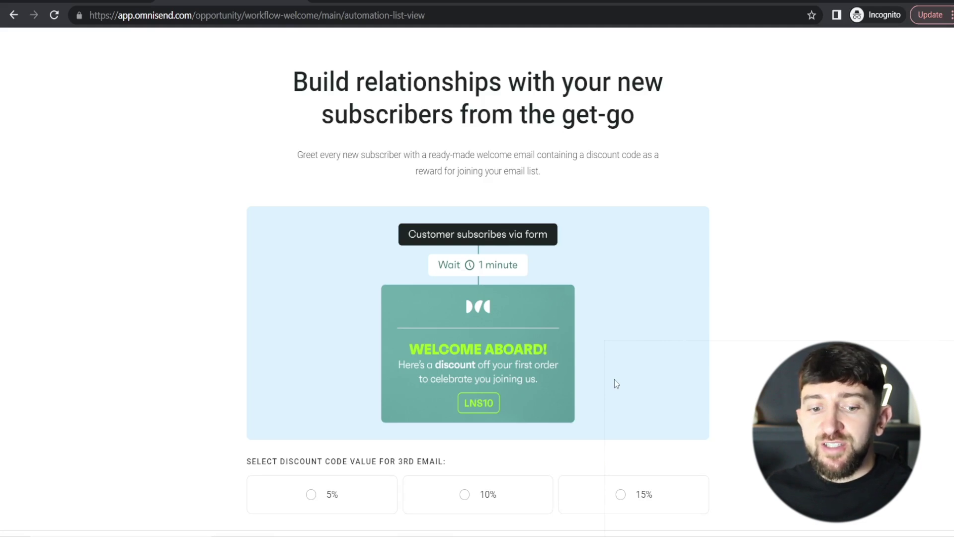
{"action": "left_click", "coordinate": [469, 493]}
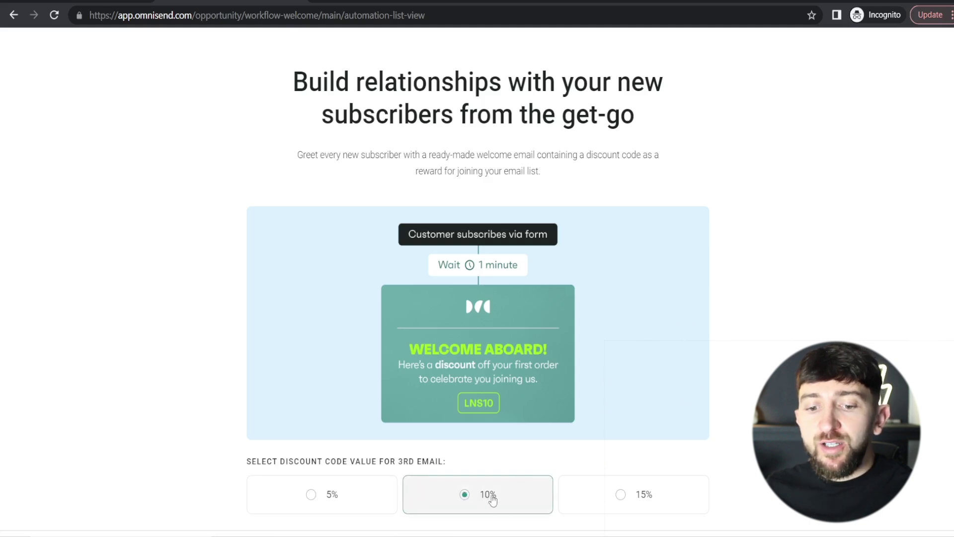
{"action": "scroll", "coordinate": [655, 309], "scroll_direction": "down", "scroll_amount": 1}
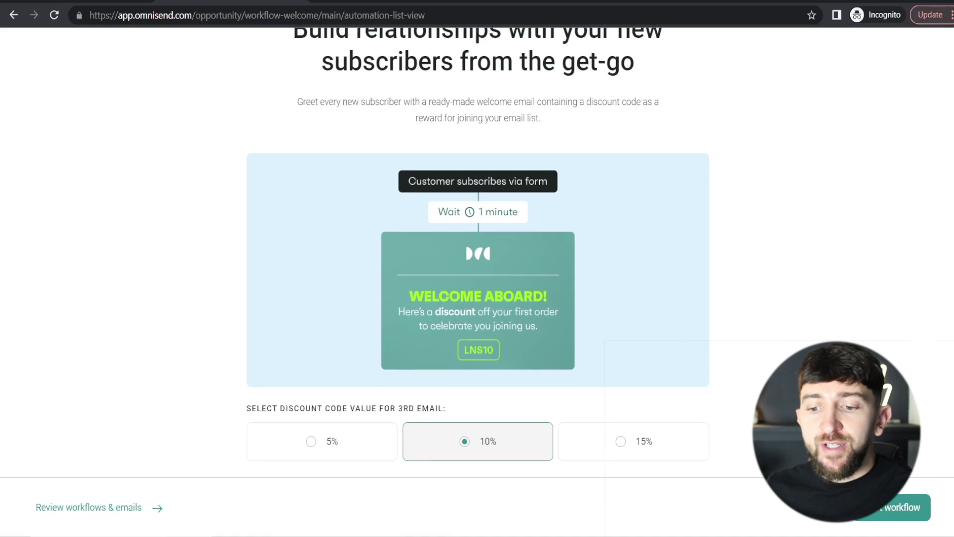
{"action": "left_click", "coordinate": [879, 509]}
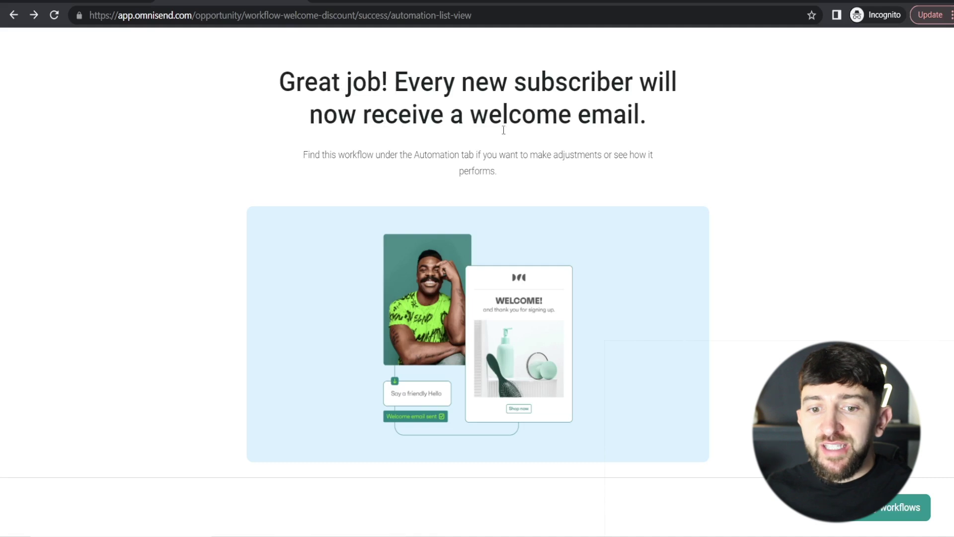
{"action": "left_click", "coordinate": [884, 514]}
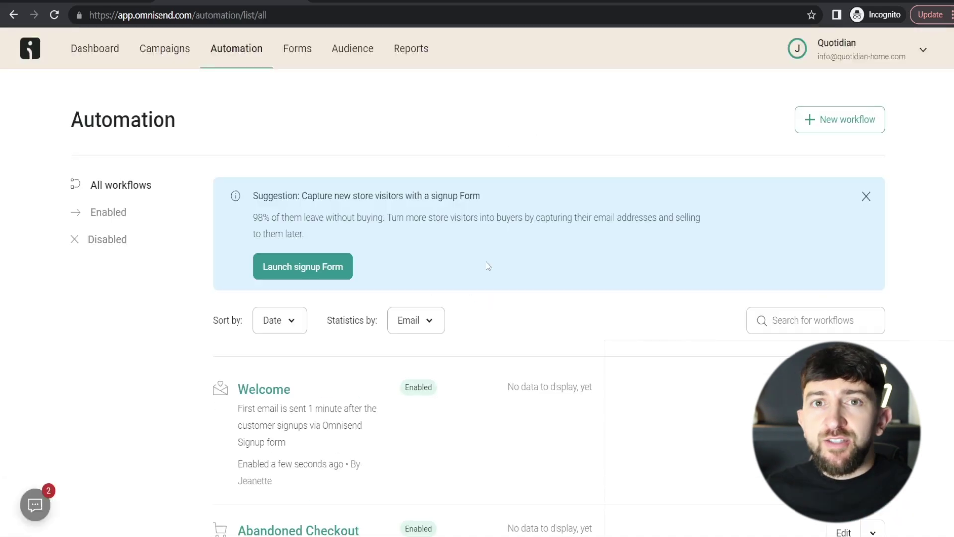
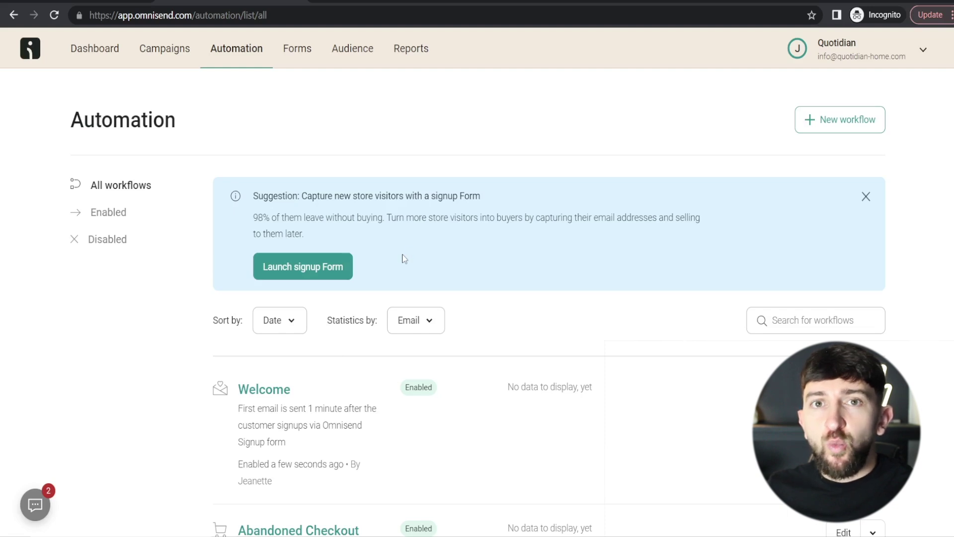
- Launch the suggested signup form, preview its mobile and desktop versions, and enable the form
{"action": "left_click", "coordinate": [327, 269]}
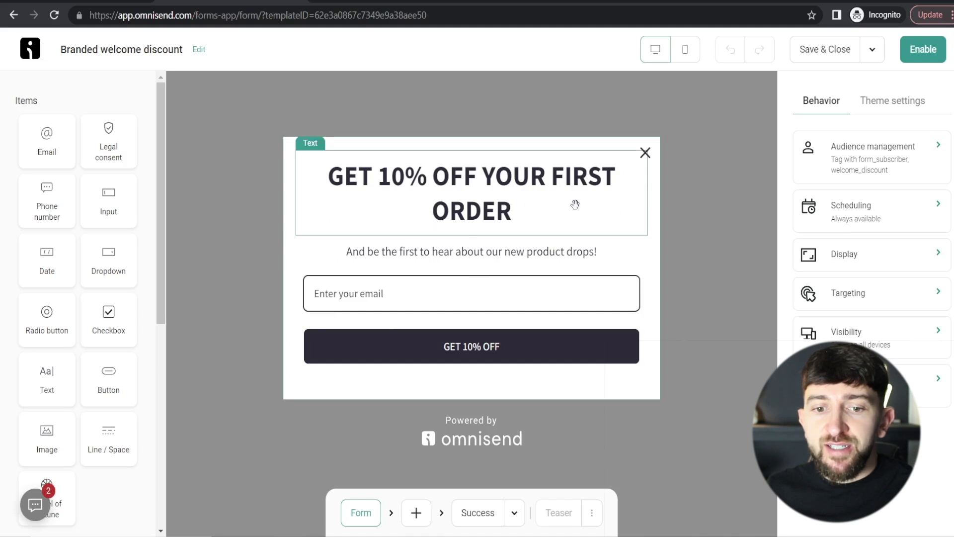
{"action": "left_click", "coordinate": [685, 50]}
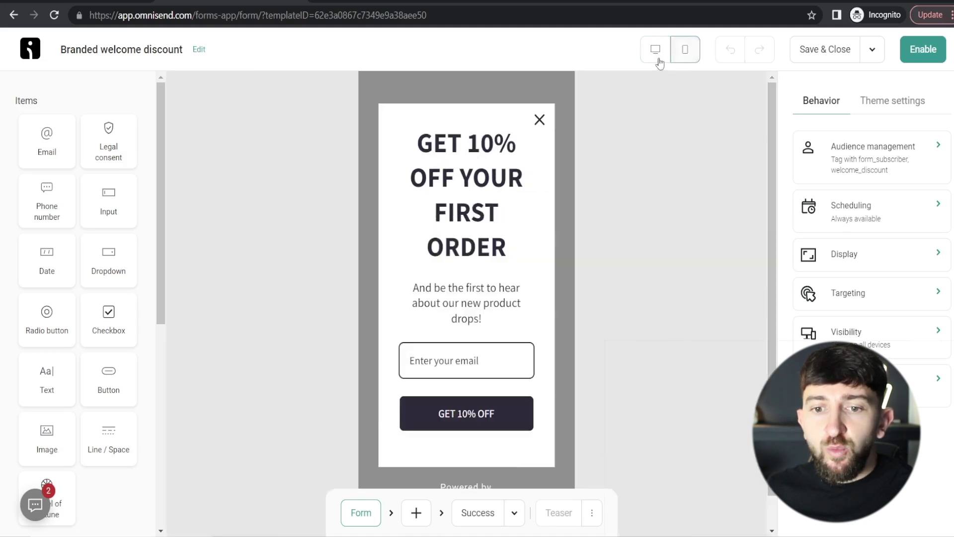
{"action": "left_click", "coordinate": [656, 50]}
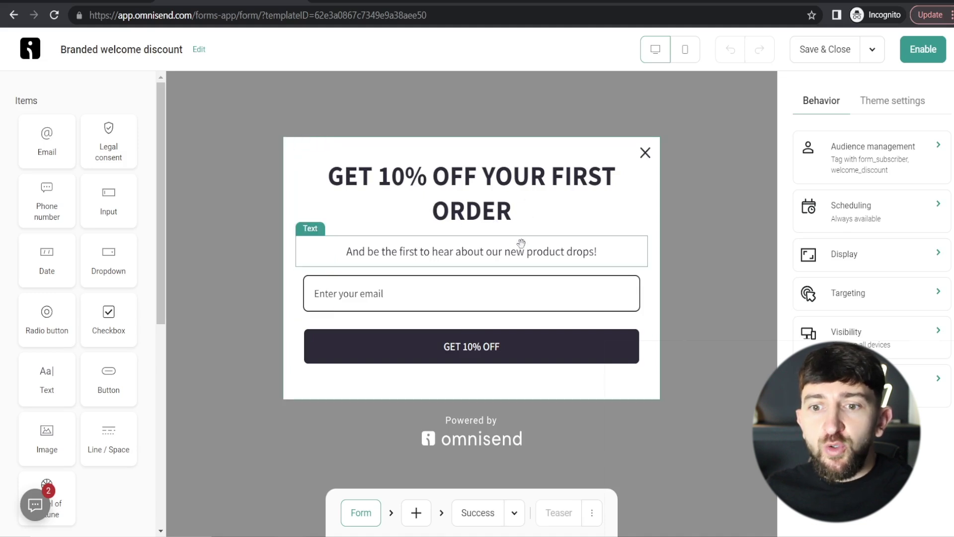
{"action": "left_click", "coordinate": [917, 56]}
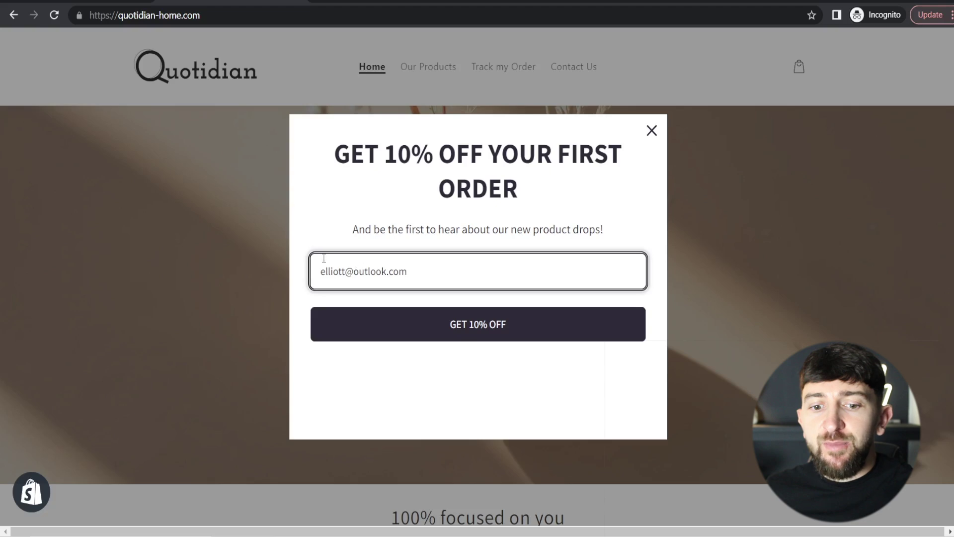
- Submit the storefront's 10% off popup with the entered test e-mail, and check for the new subscriber in Omnisend's contact list
{"action": "left_click", "coordinate": [492, 332]}
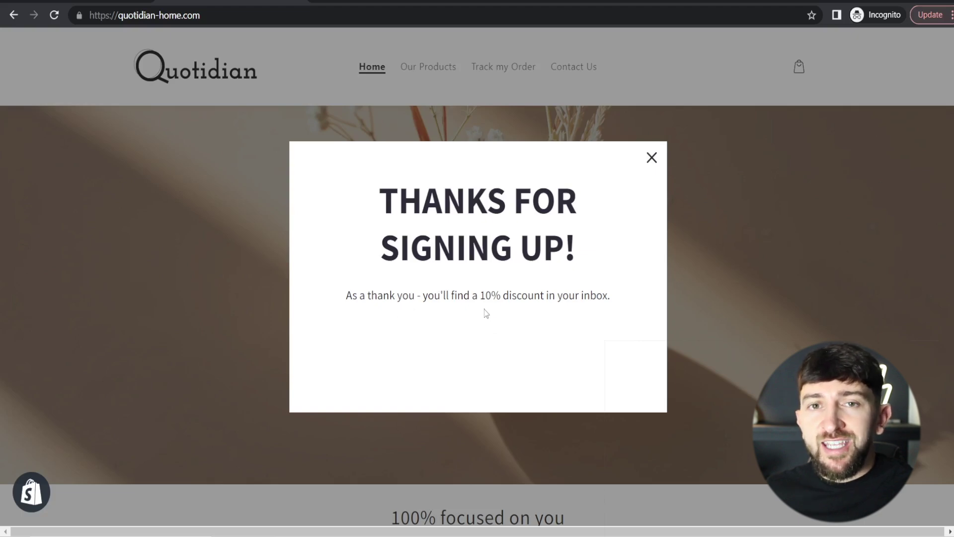
{"action": "left_click", "coordinate": [400, 4]}
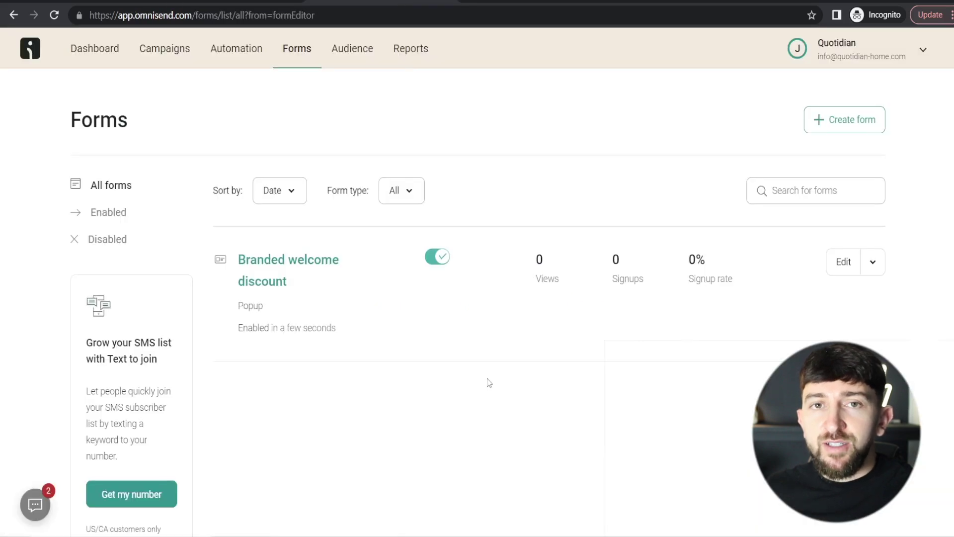
{"action": "left_click", "coordinate": [357, 56]}
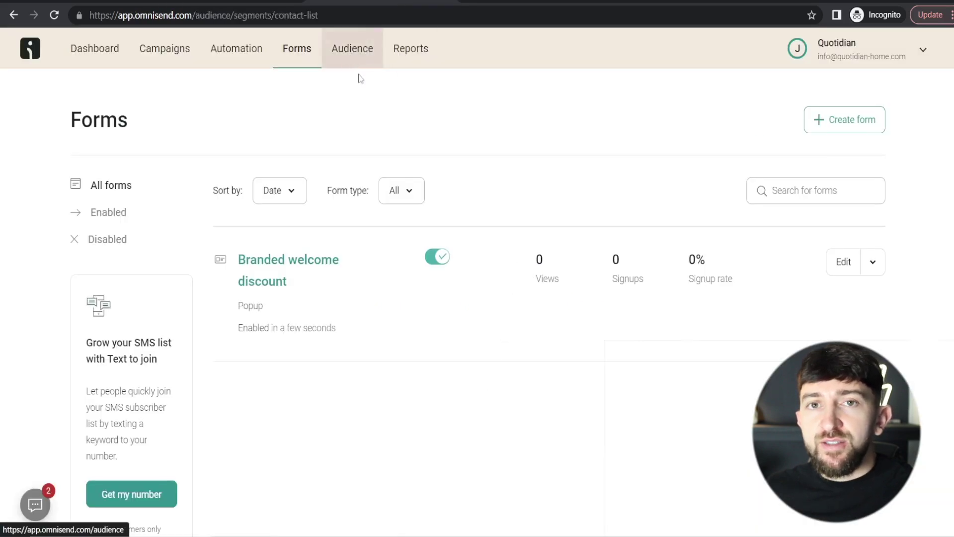
{"action": "scroll", "coordinate": [466, 320], "scroll_direction": "down", "scroll_amount": 1}
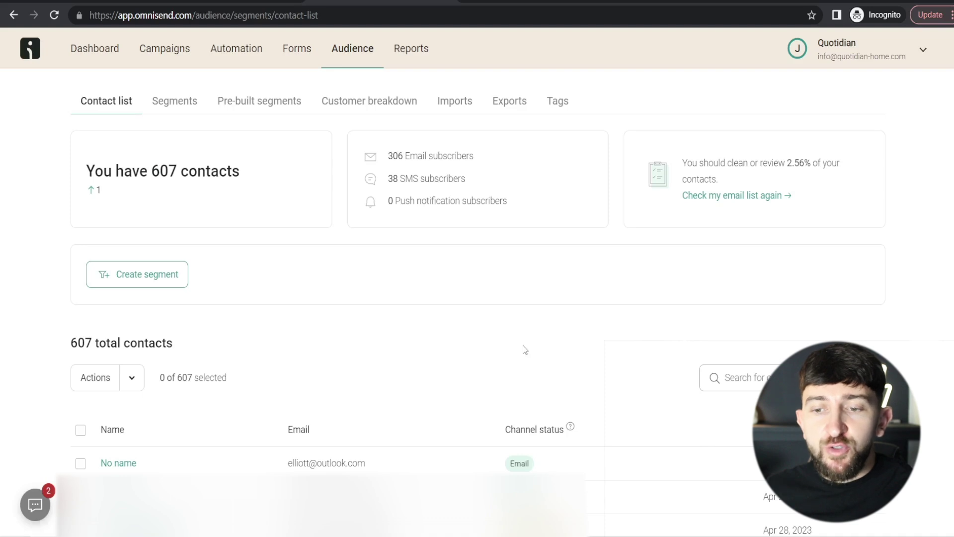
{"action": "scroll", "coordinate": [525, 349], "scroll_direction": "up", "scroll_amount": 1}
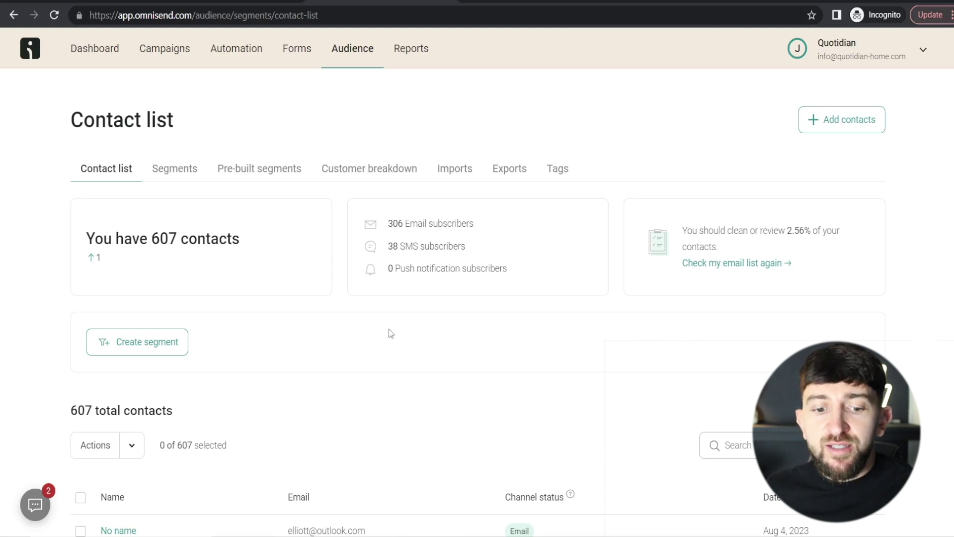
{"action": "scroll", "coordinate": [357, 406], "scroll_direction": "down", "scroll_amount": 1}
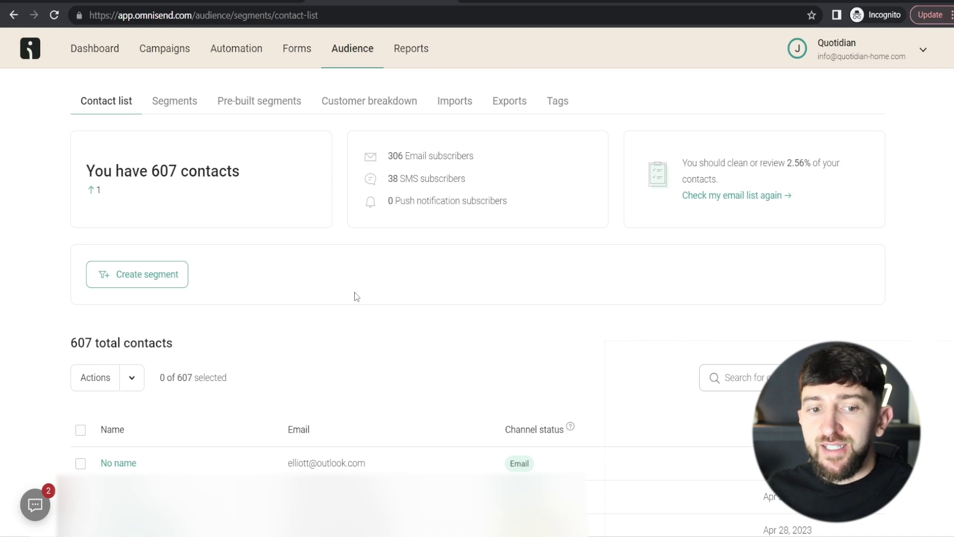
- Begin a new audience segment and examine the contact properties, engagement options and events available as filters
{"action": "left_click", "coordinate": [180, 109]}
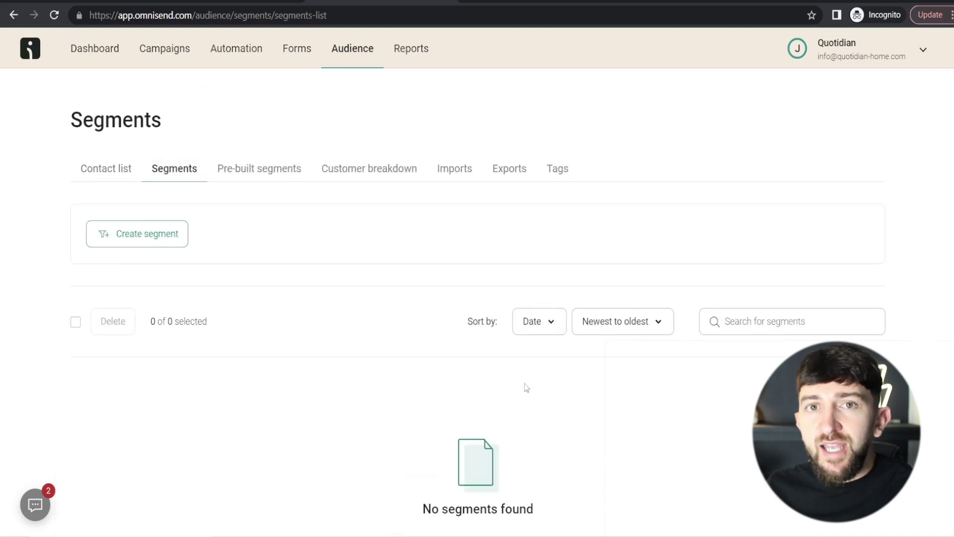
{"action": "left_click", "coordinate": [125, 233]}
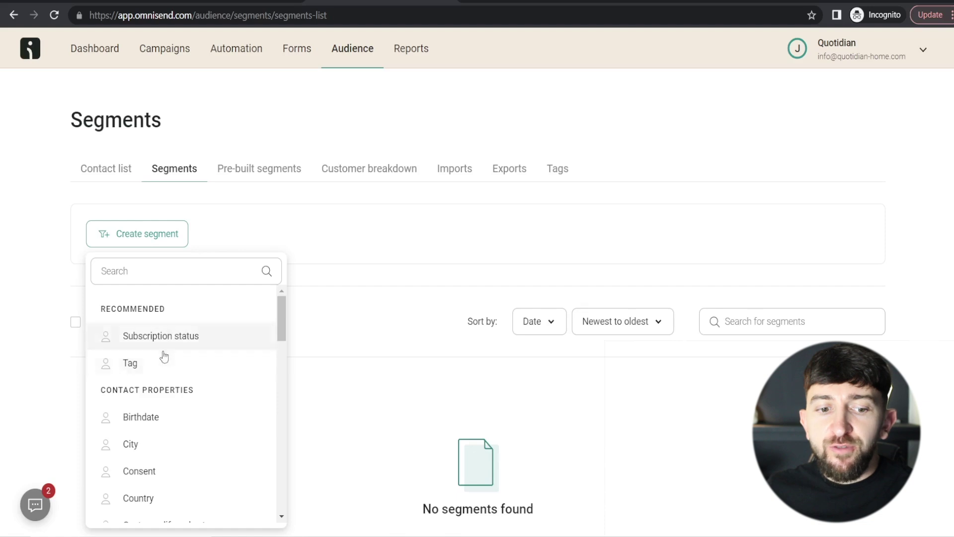
{"action": "scroll", "coordinate": [204, 360], "scroll_direction": "down", "scroll_amount": 1}
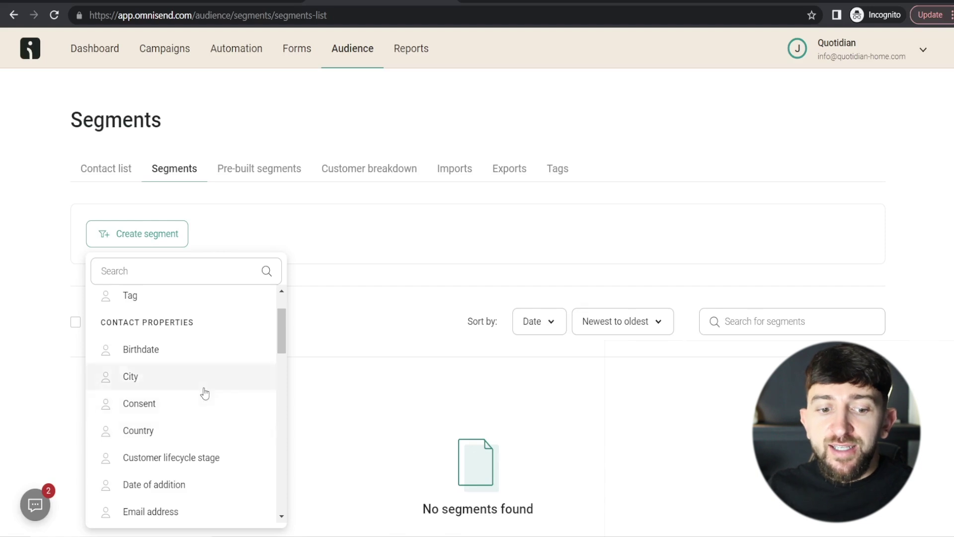
{"action": "scroll", "coordinate": [198, 378], "scroll_direction": "down", "scroll_amount": 1}
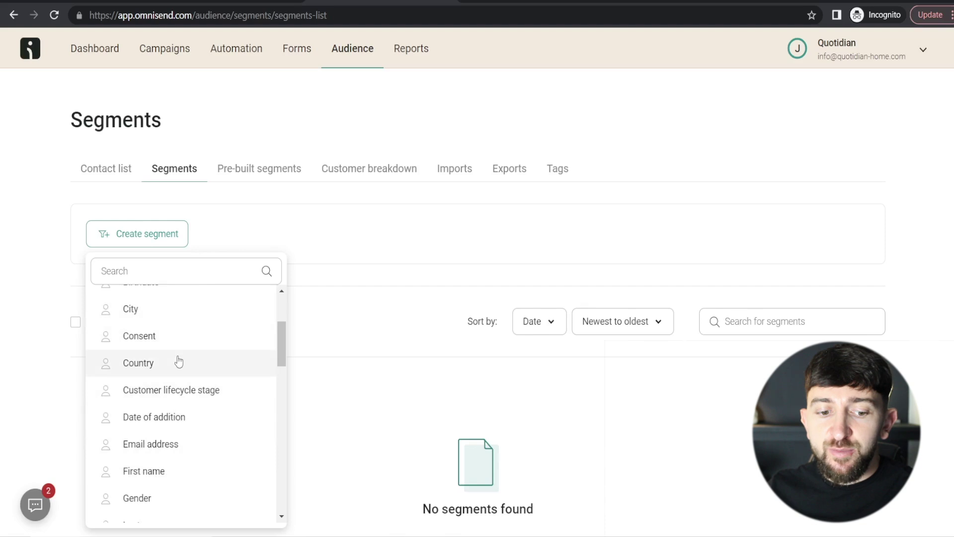
{"action": "scroll", "coordinate": [179, 362], "scroll_direction": "down", "scroll_amount": 1}
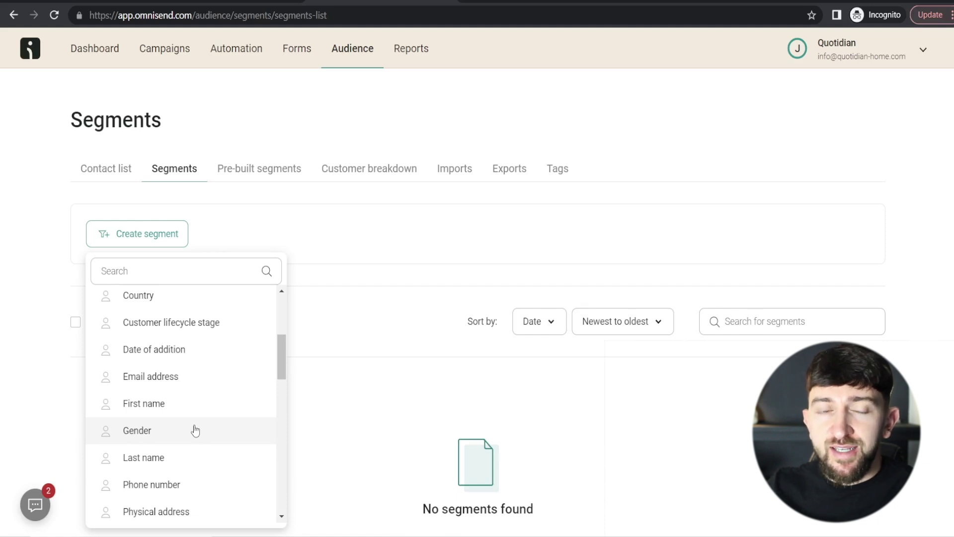
{"action": "scroll", "coordinate": [222, 393], "scroll_direction": "down", "scroll_amount": 3}
{"action": "scroll", "coordinate": [195, 326], "scroll_direction": "down", "scroll_amount": 5}
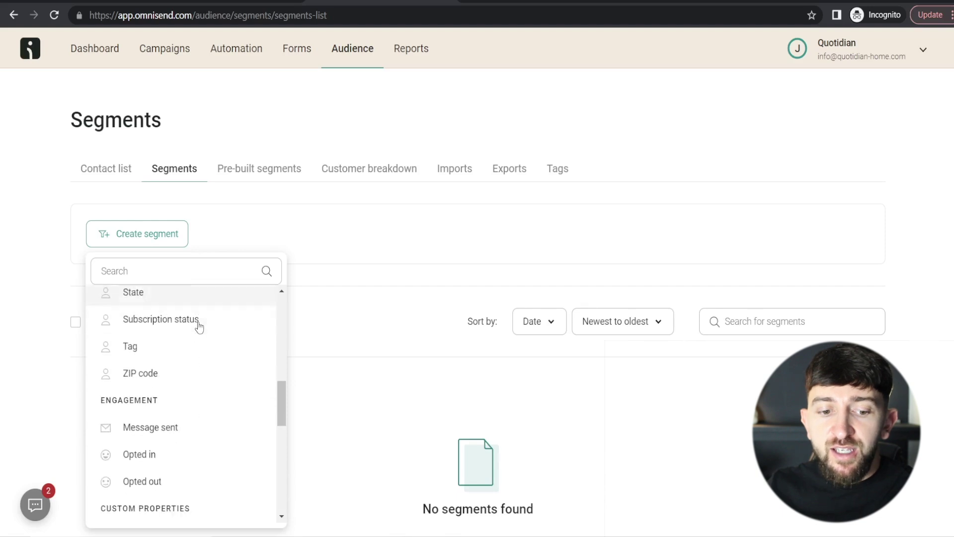
{"action": "scroll", "coordinate": [222, 328], "scroll_direction": "down", "scroll_amount": 5}
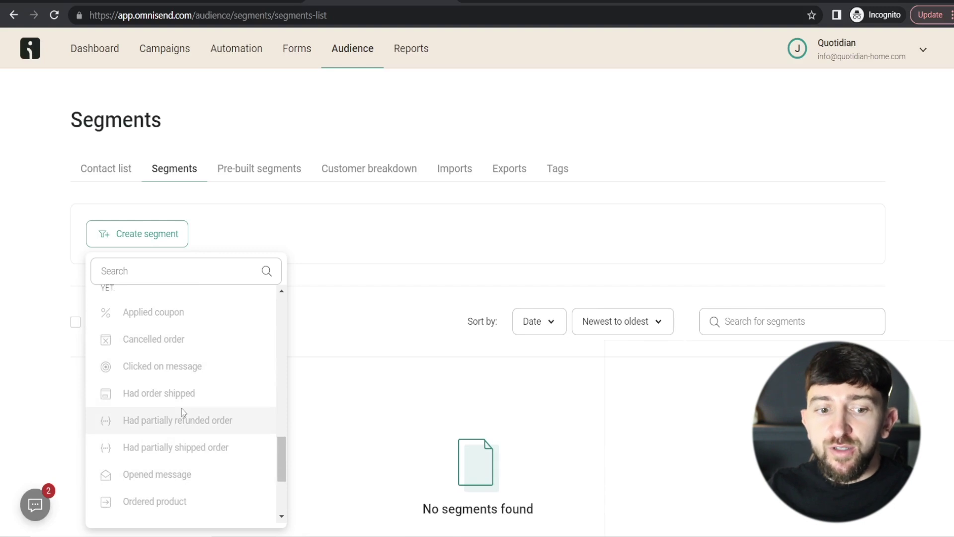
{"action": "scroll", "coordinate": [181, 407], "scroll_direction": "up", "scroll_amount": 1}
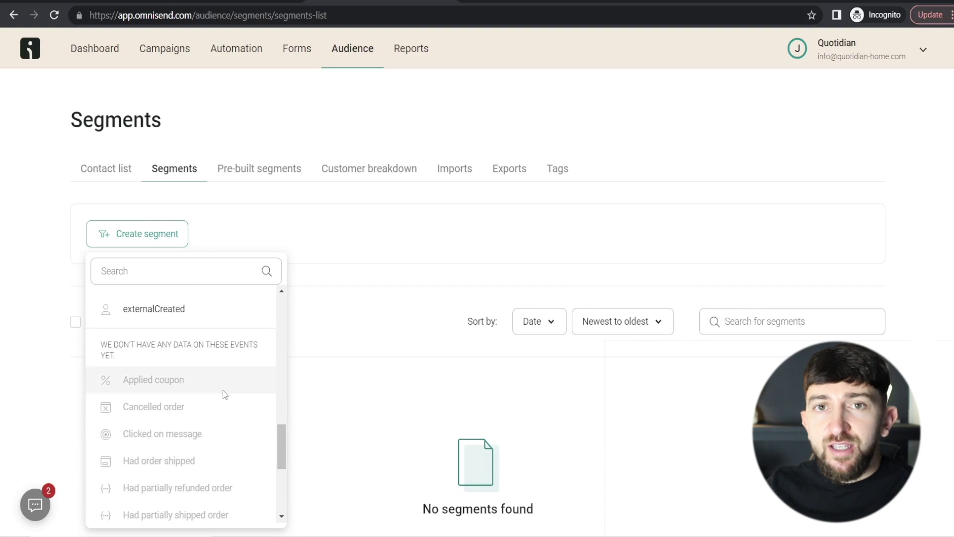
{"action": "scroll", "coordinate": [222, 404], "scroll_direction": "down", "scroll_amount": 1}
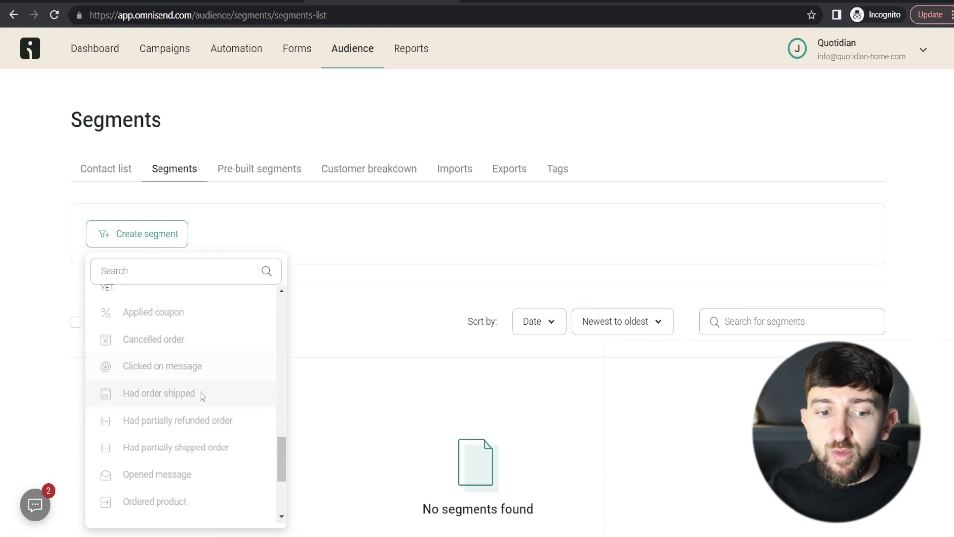
{"action": "scroll", "coordinate": [201, 397], "scroll_direction": "down", "scroll_amount": 2}
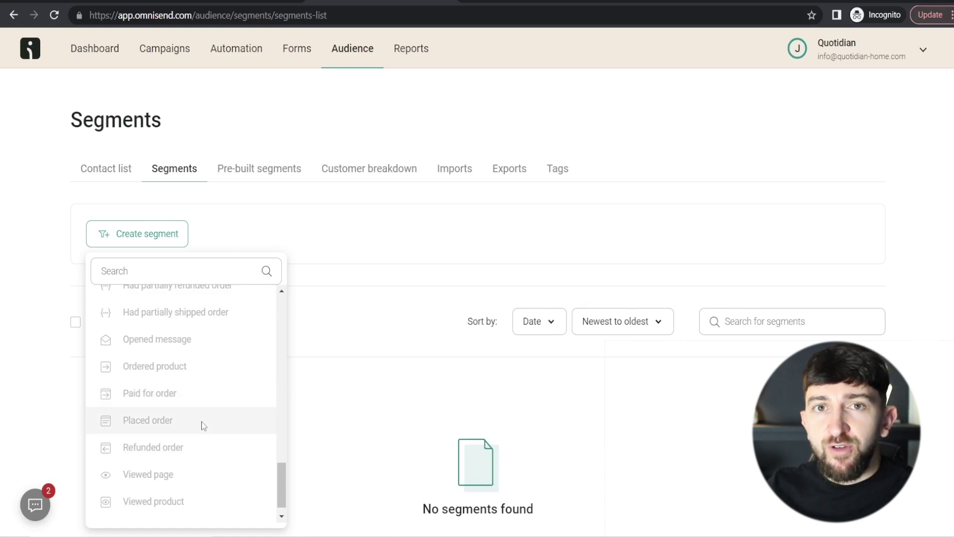
- Add a segment filter for all contacts whose country is Canada
{"action": "scroll", "coordinate": [203, 425], "scroll_direction": "up", "scroll_amount": 15}
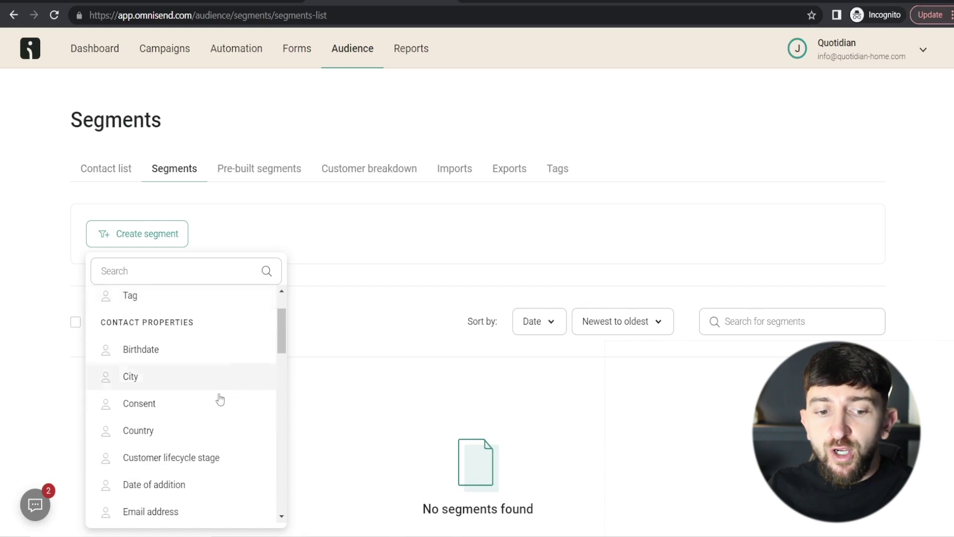
{"action": "left_click", "coordinate": [148, 431]}
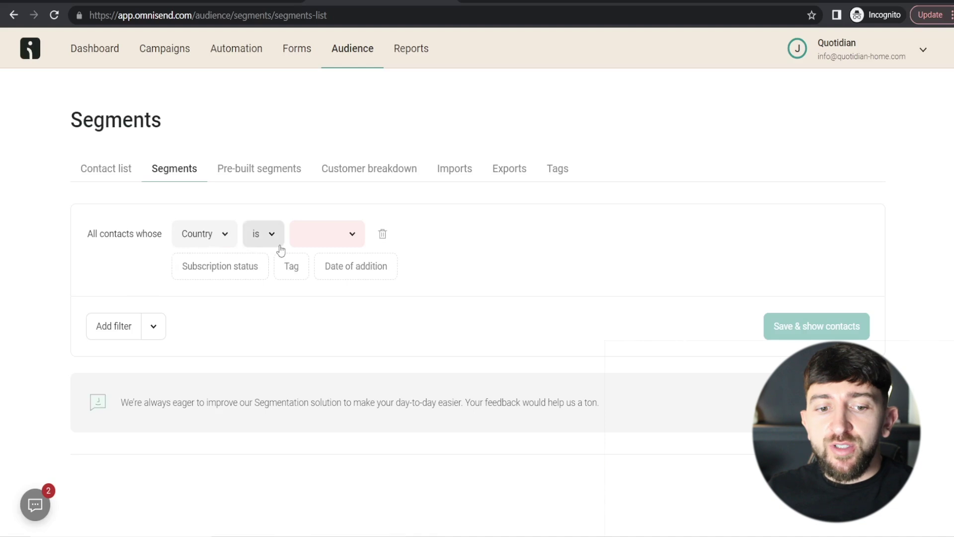
{"action": "left_click", "coordinate": [324, 243]}
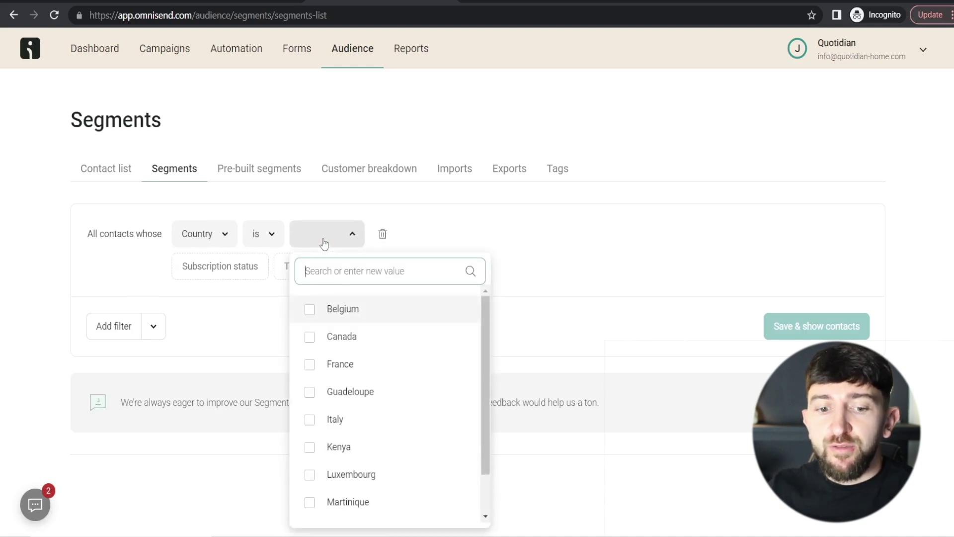
{"action": "left_click", "coordinate": [310, 337]}
{"action": "left_click", "coordinate": [579, 284]}
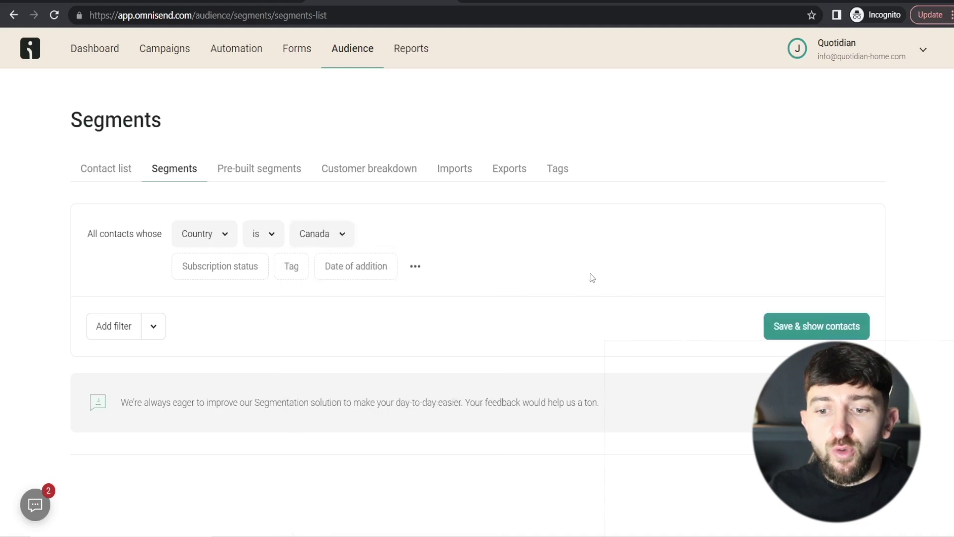
- Save the segment as "Canadian Customers" and check its total number of contacts
{"action": "left_click", "coordinate": [812, 326]}
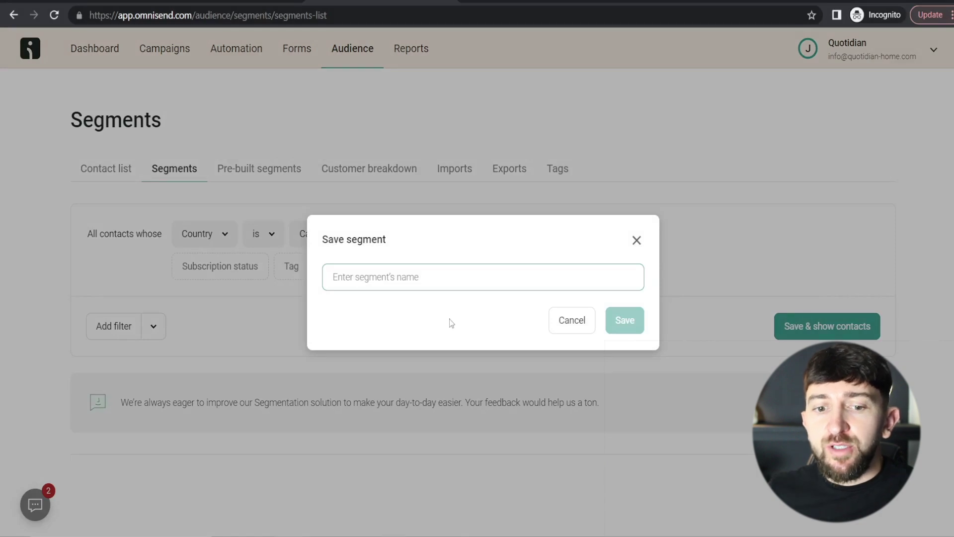
{"action": "type", "text": "Canadian Customers"}
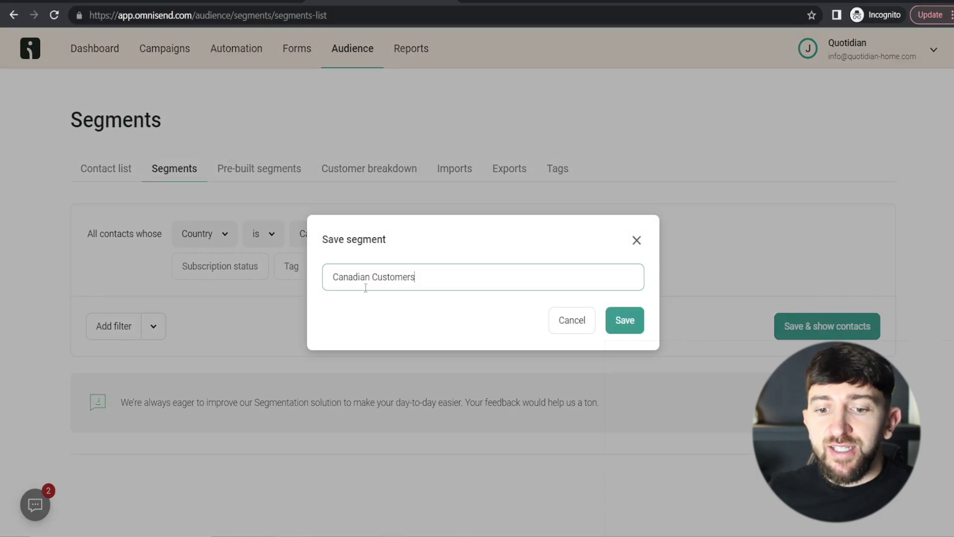
{"action": "left_click", "coordinate": [619, 328]}
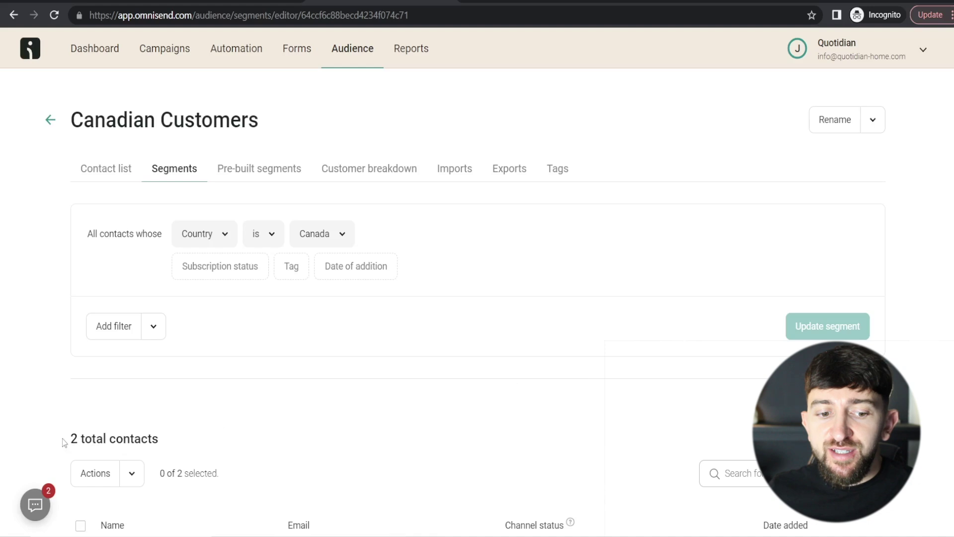
{"action": "left_click_drag", "start_coordinate": [63, 441], "coordinate": [160, 433]}
{"action": "left_click", "coordinate": [194, 439]}
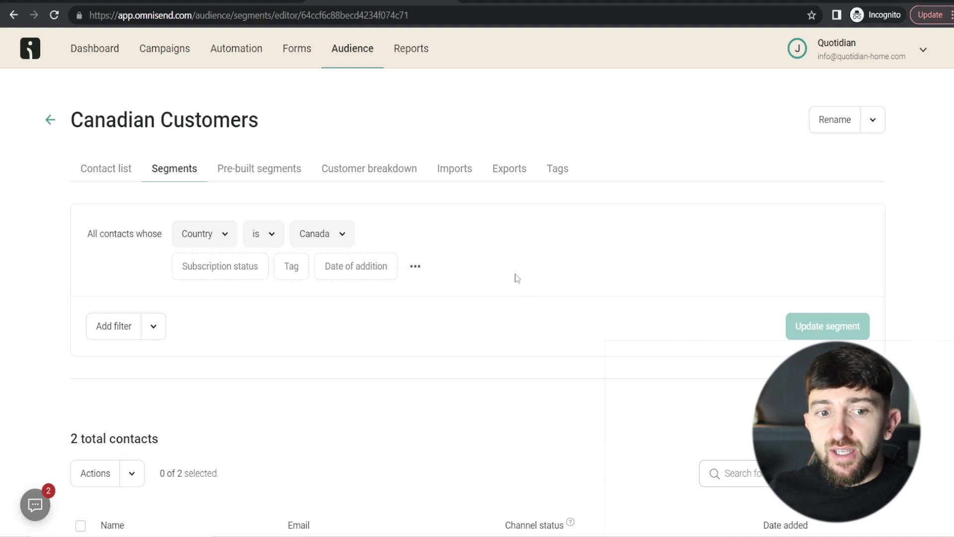
- Start a new campaign of the regular one-time Email type
{"action": "left_click", "coordinate": [164, 59]}
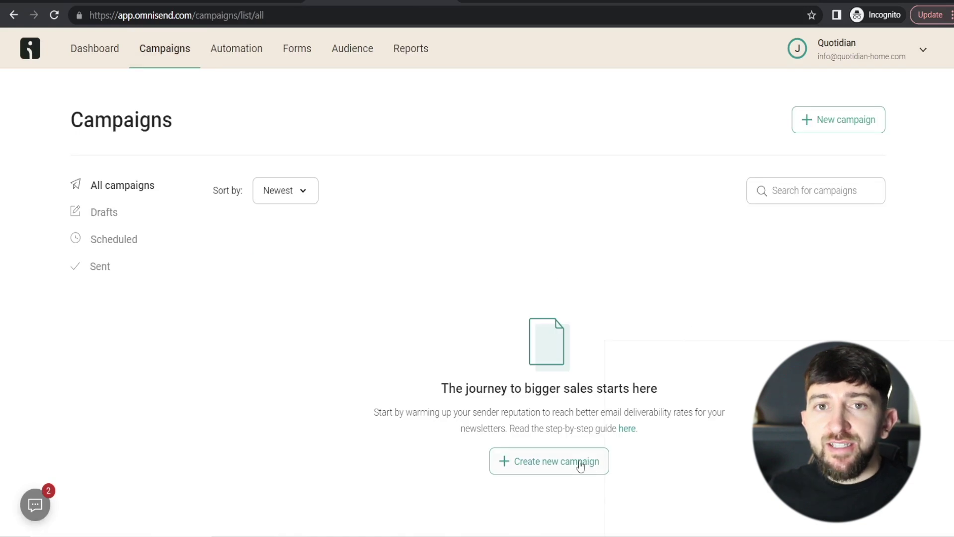
{"action": "left_click", "coordinate": [580, 466]}
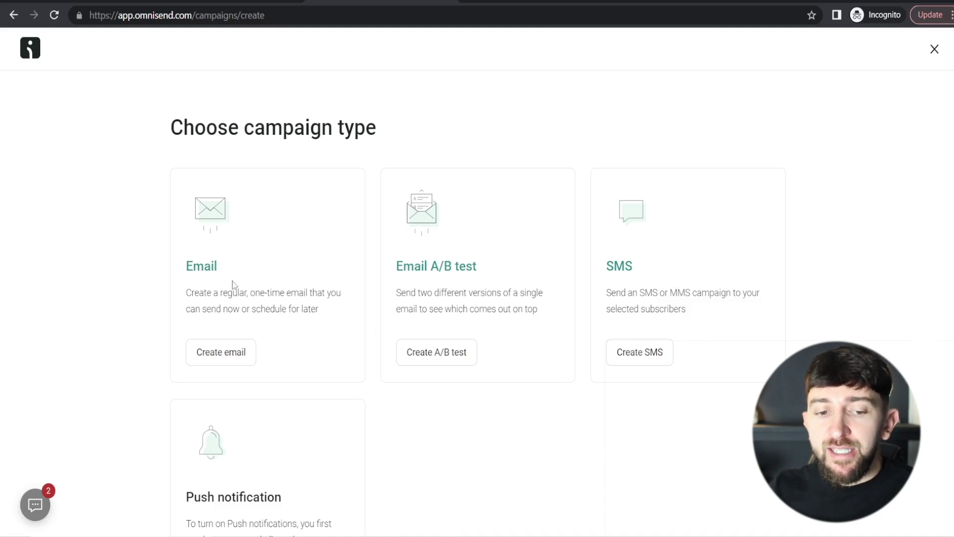
{"action": "left_click", "coordinate": [231, 354]}
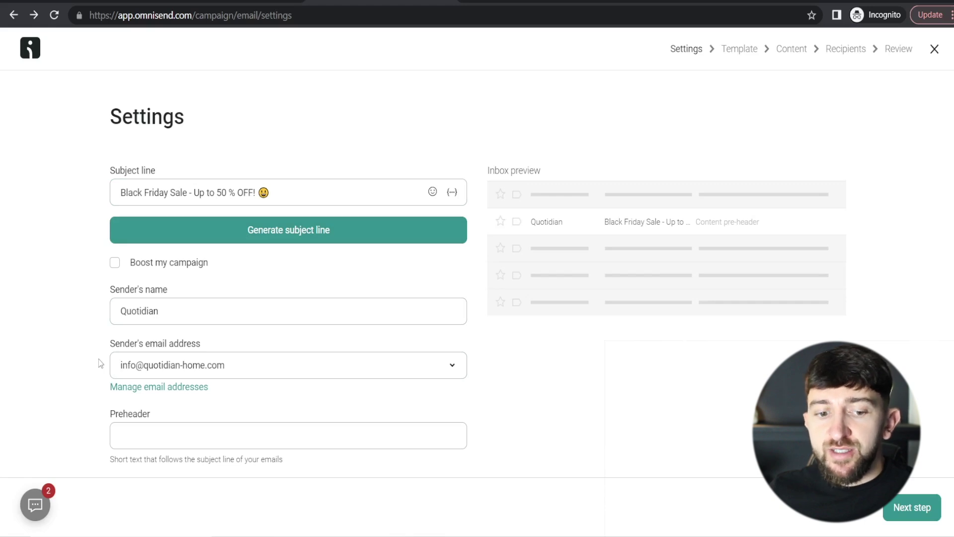
- Set the campaign's preheader to "Don't Miss our Huge Black Friday SALE!", review the other settings and proceed to template selection
{"action": "scroll", "coordinate": [68, 358], "scroll_direction": "down", "scroll_amount": 2}
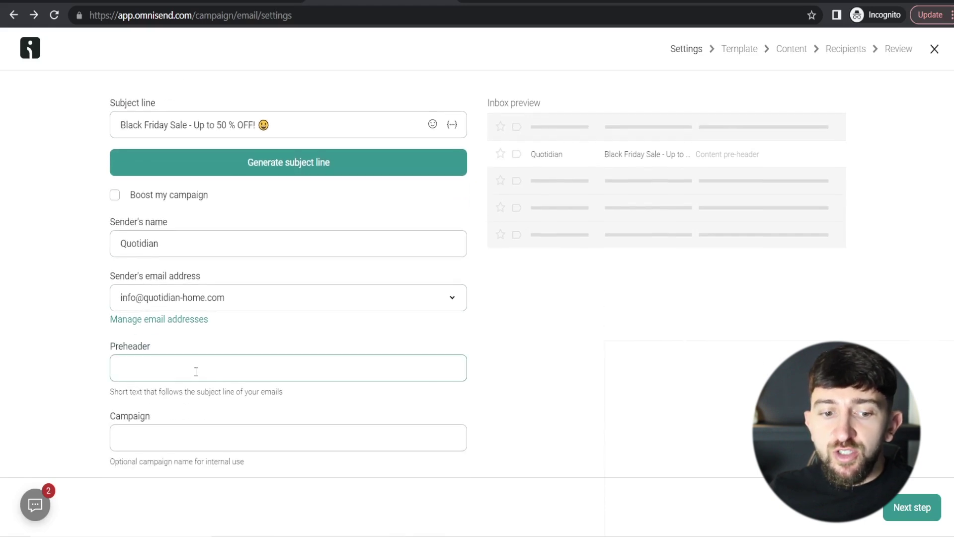
{"action": "scroll", "coordinate": [189, 366], "scroll_direction": "down", "scroll_amount": 2}
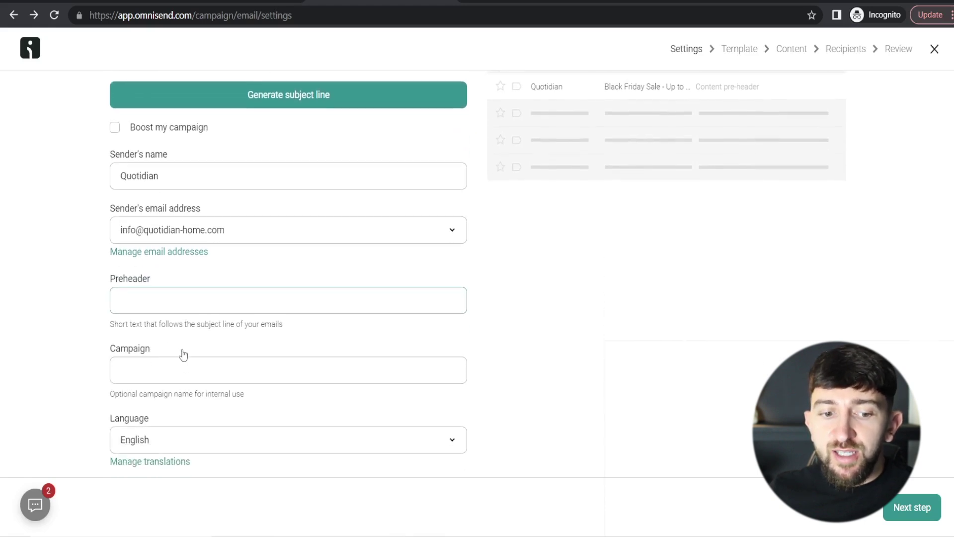
{"action": "left_click", "coordinate": [167, 300]}
{"action": "type", "text": "Don't Miss our Huge Black Friday SALE!"}
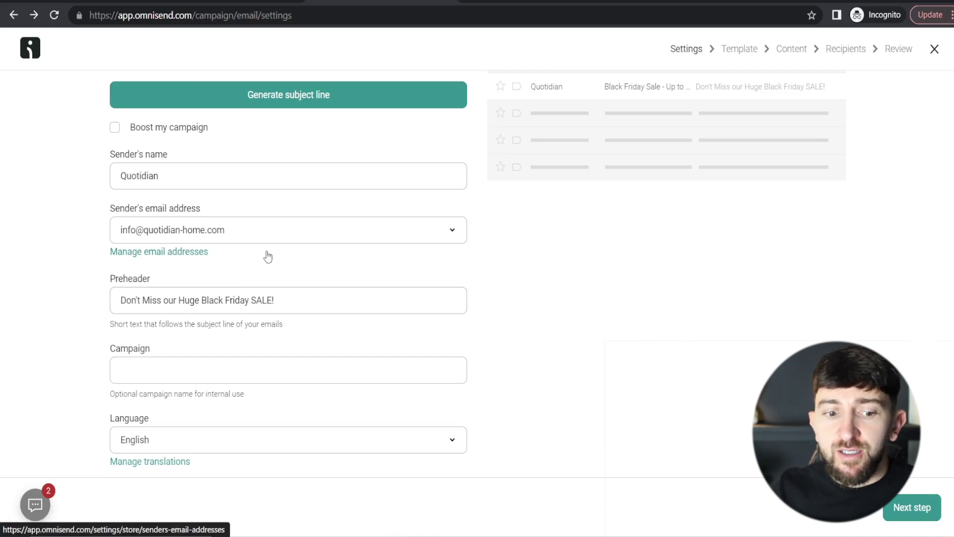
{"action": "scroll", "coordinate": [539, 283], "scroll_direction": "down", "scroll_amount": 4}
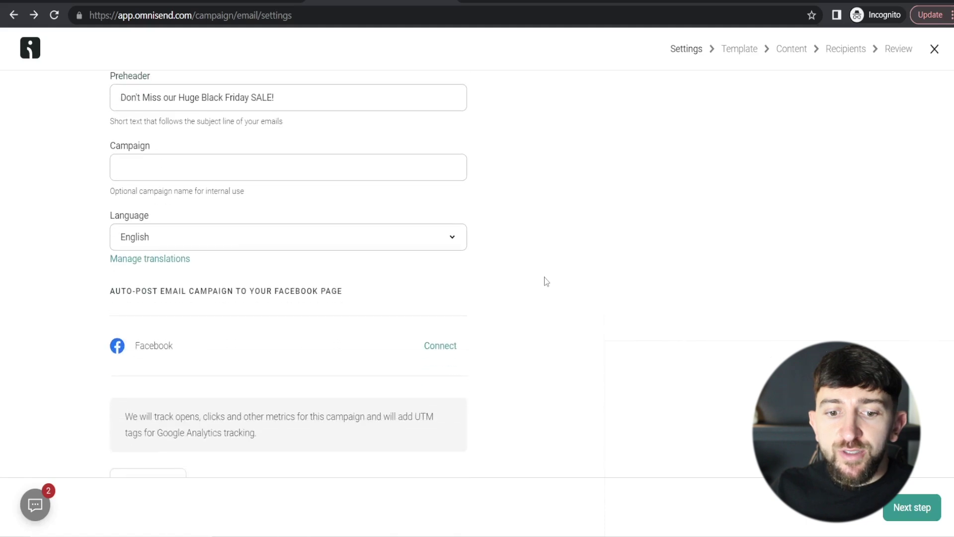
{"action": "scroll", "coordinate": [491, 353], "scroll_direction": "up", "scroll_amount": 1}
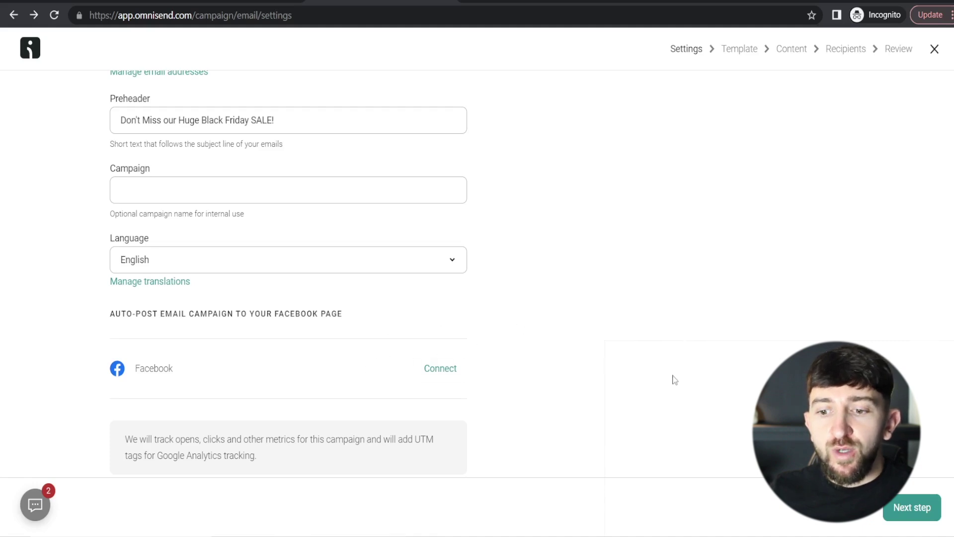
{"action": "scroll", "coordinate": [749, 381], "scroll_direction": "up", "scroll_amount": 6}
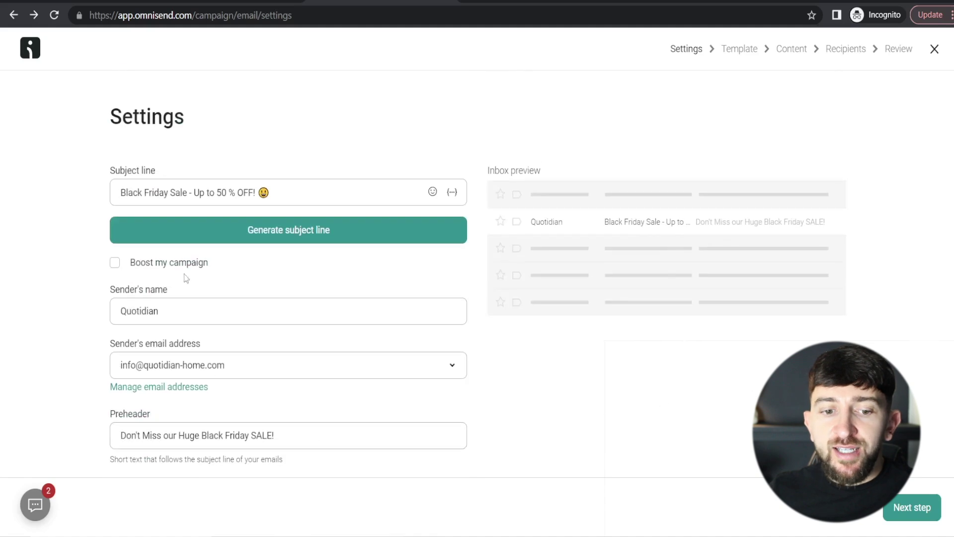
{"action": "left_click", "coordinate": [911, 507]}
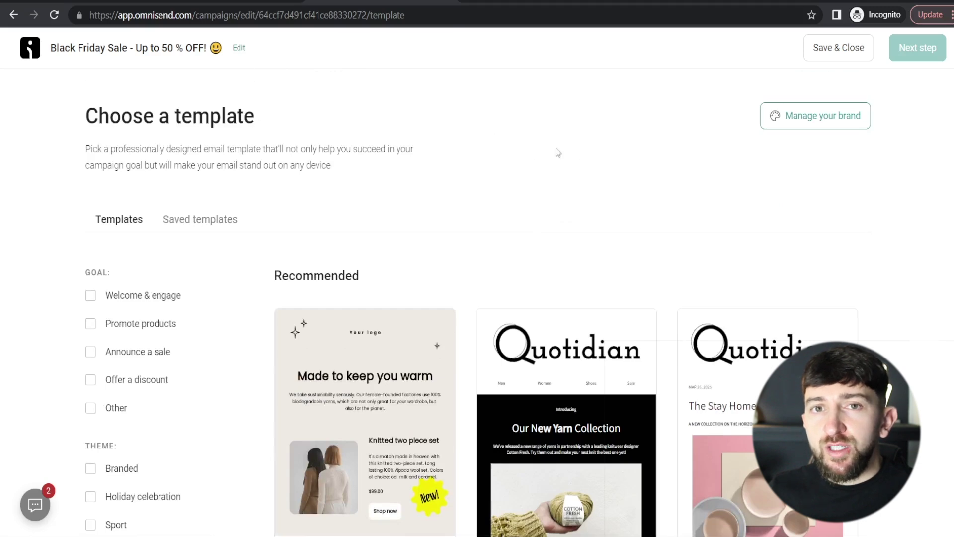
- Browse the recommended and general email templates along with the available goal and theme filters
{"action": "scroll", "coordinate": [666, 156], "scroll_direction": "down", "scroll_amount": 6}
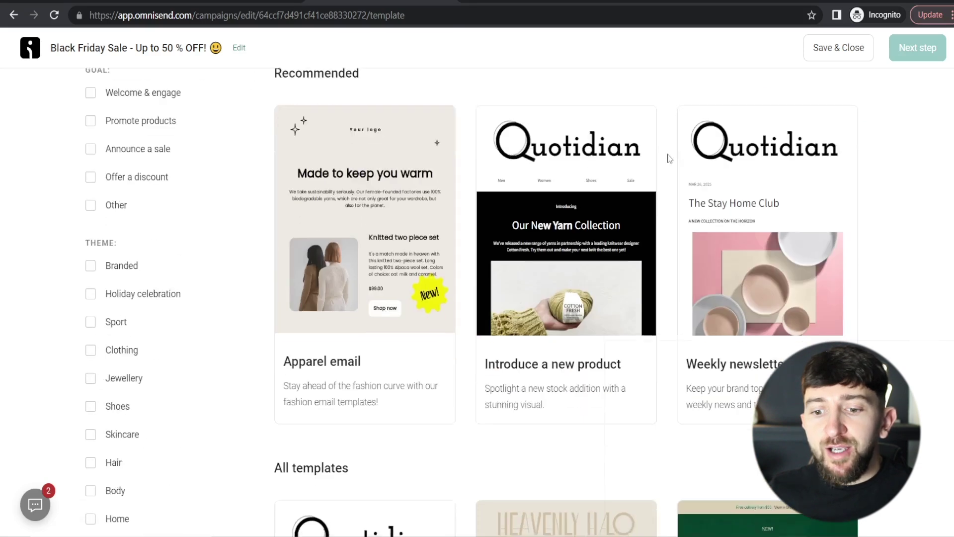
{"action": "mouse_move", "coordinate": [776, 169]}
{"action": "scroll", "coordinate": [777, 169], "scroll_direction": "down", "scroll_amount": 6}
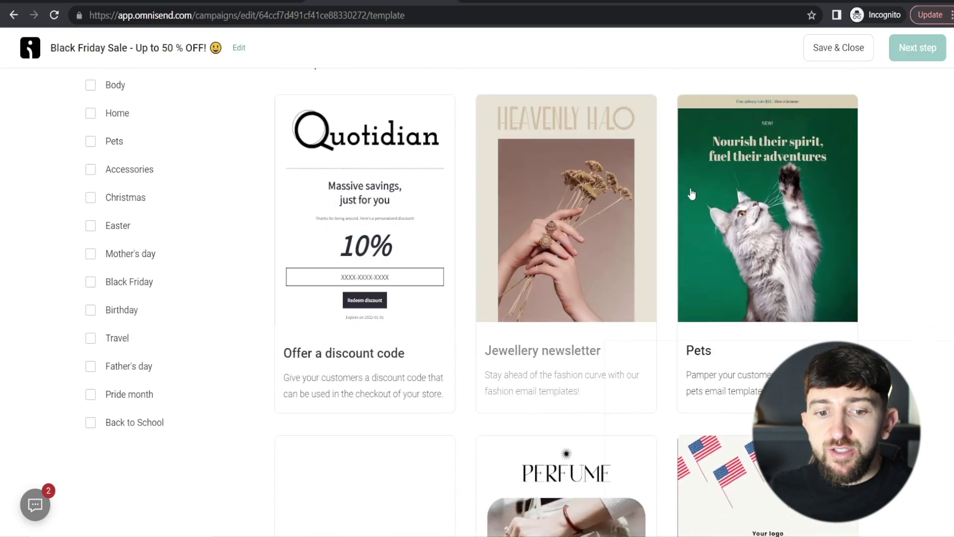
{"action": "mouse_move", "coordinate": [647, 195]}
{"action": "scroll", "coordinate": [647, 195], "scroll_direction": "down", "scroll_amount": 6}
{"action": "scroll", "coordinate": [641, 241], "scroll_direction": "up", "scroll_amount": 13}
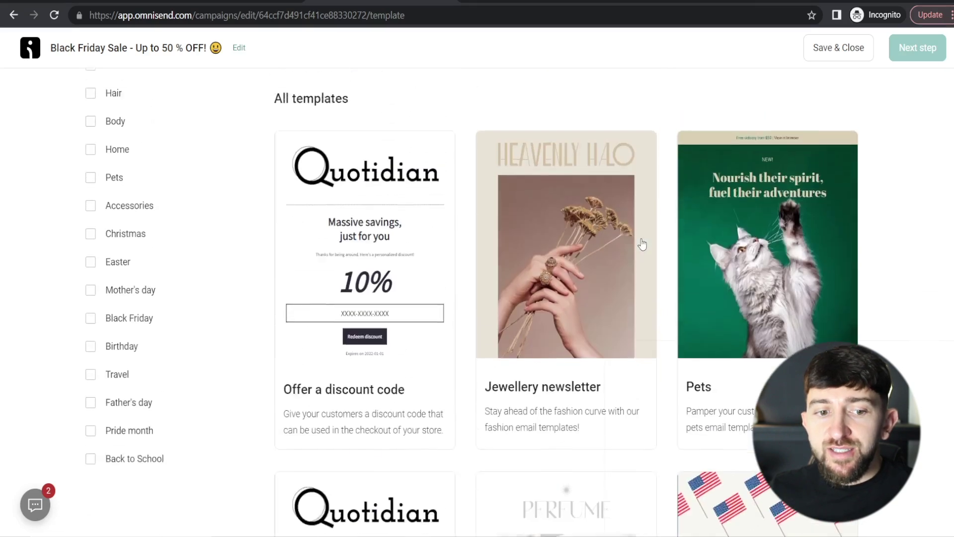
{"action": "mouse_move", "coordinate": [376, 224]}
{"action": "scroll", "coordinate": [376, 224], "scroll_direction": "up", "scroll_amount": 5}
{"action": "scroll", "coordinate": [187, 320], "scroll_direction": "down", "scroll_amount": 3}
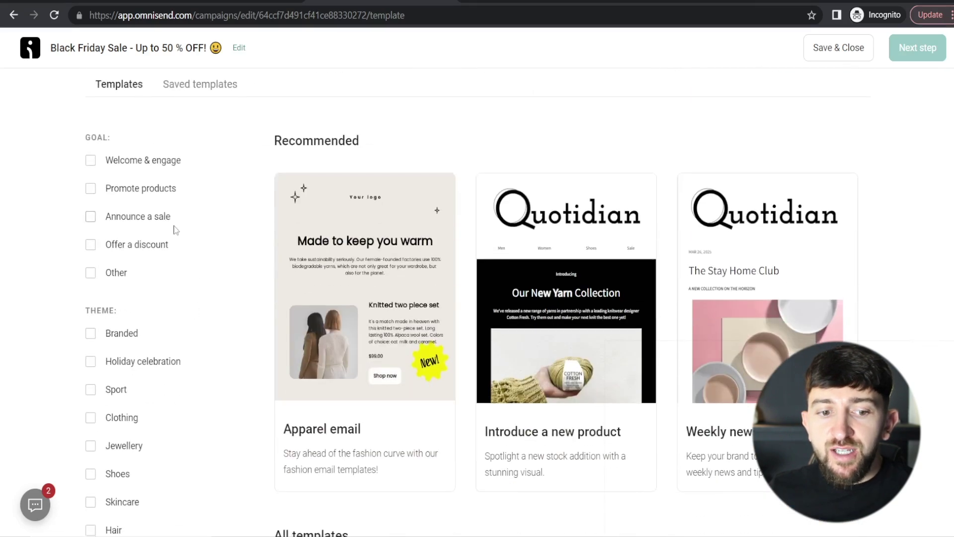
{"action": "scroll", "coordinate": [175, 244], "scroll_direction": "up", "scroll_amount": 2}
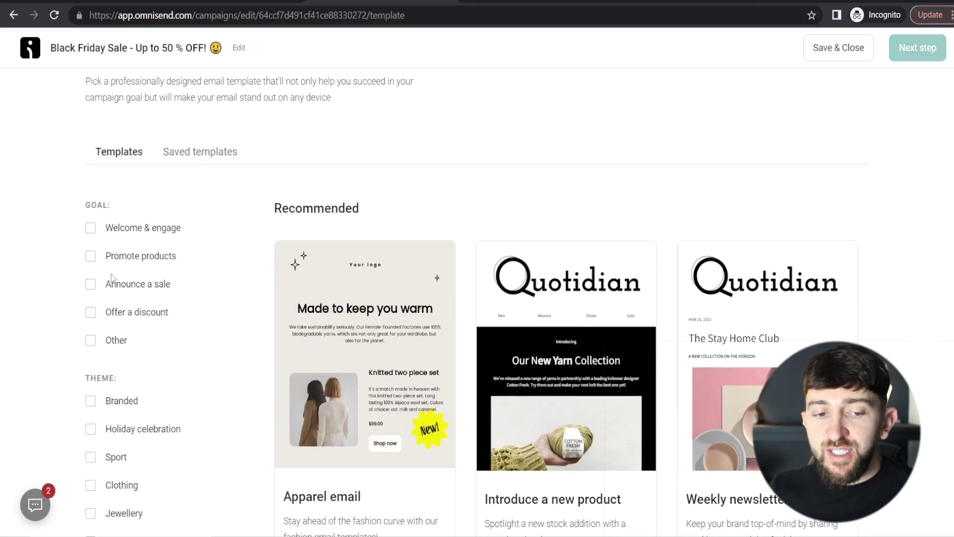
- Filter the templates by the goal Announce a sale and look through the matching designs
{"action": "left_click", "coordinate": [92, 285]}
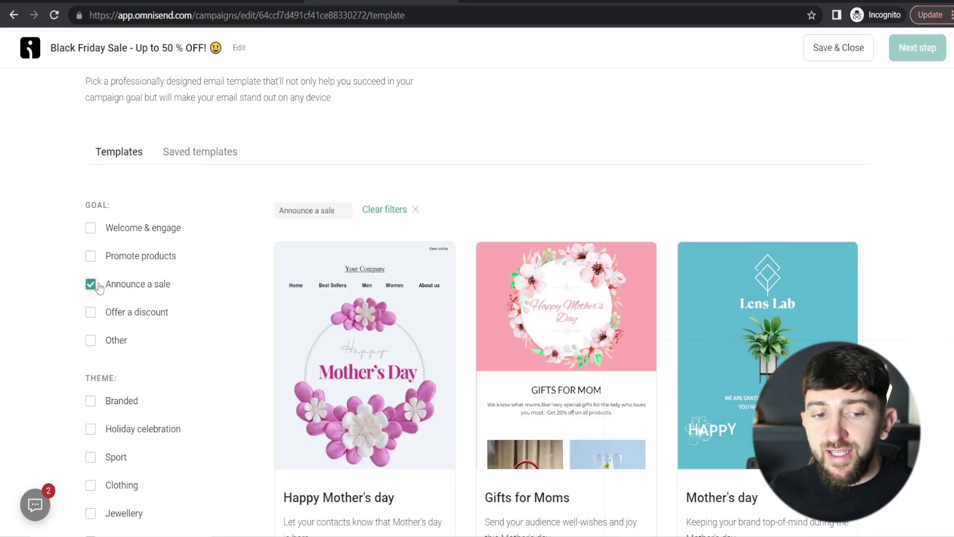
{"action": "scroll", "coordinate": [881, 187], "scroll_direction": "down", "scroll_amount": 10}
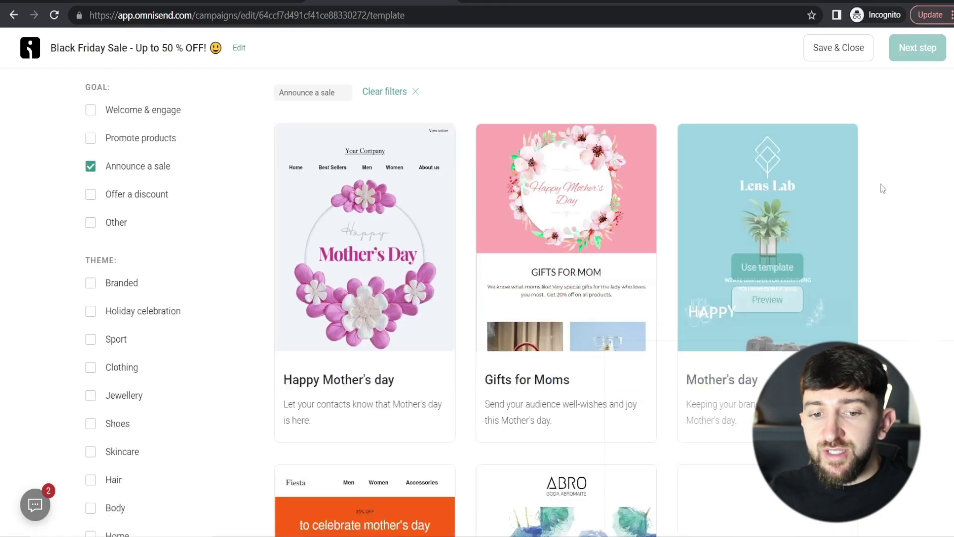
{"action": "scroll", "coordinate": [878, 249], "scroll_direction": "down", "scroll_amount": 10}
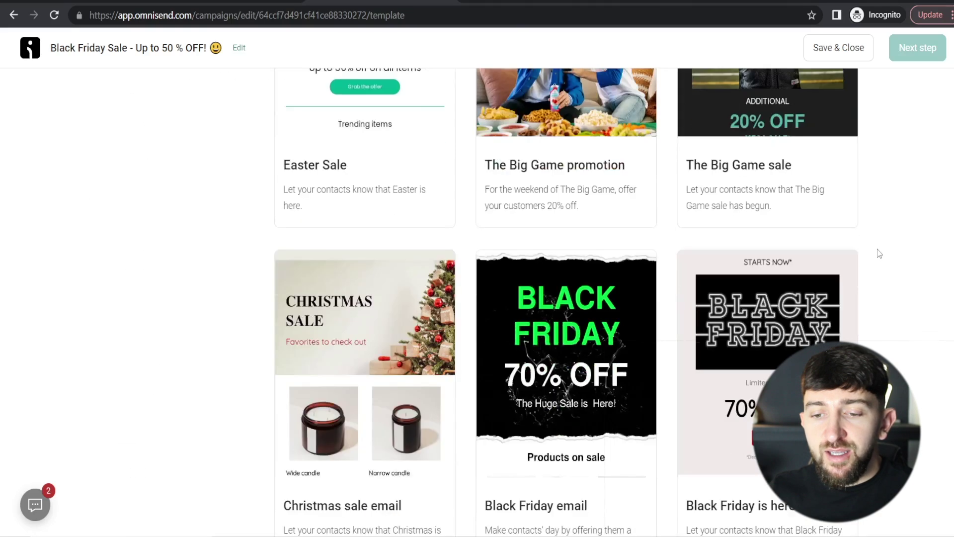
{"action": "scroll", "coordinate": [904, 323], "scroll_direction": "down", "scroll_amount": 7}
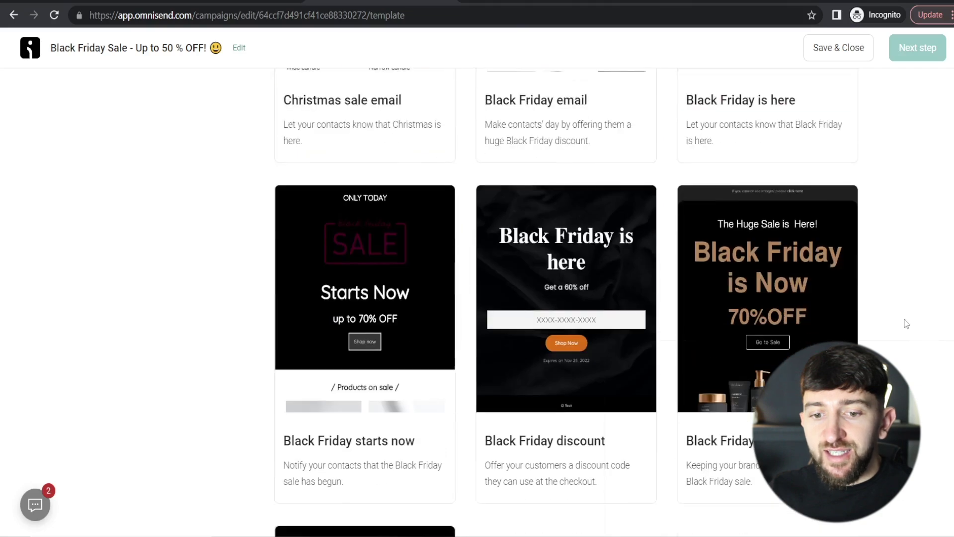
{"action": "scroll", "coordinate": [904, 330], "scroll_direction": "up", "scroll_amount": 20}
{"action": "scroll", "coordinate": [348, 247], "scroll_direction": "down", "scroll_amount": 2}
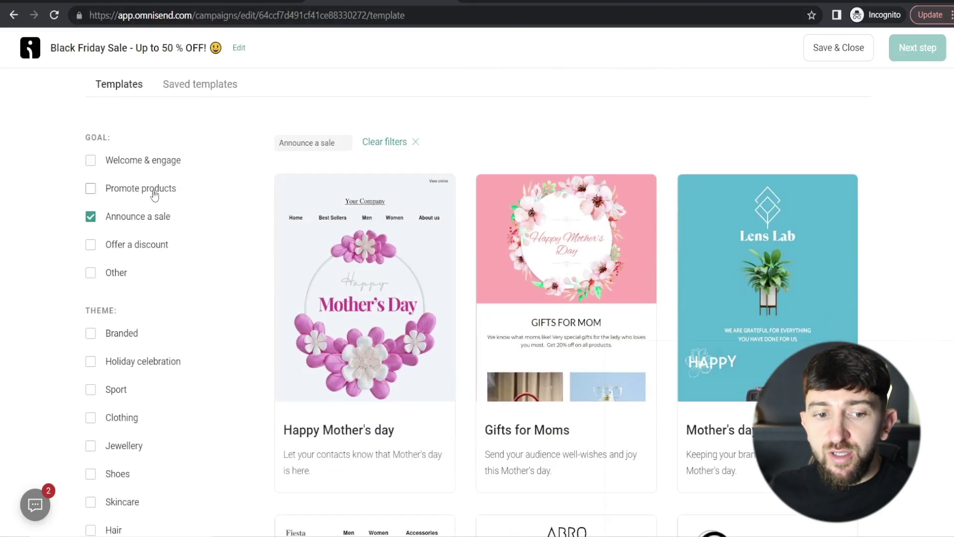
- Switch the goal filter from Announce a sale to Promote products and look through those templates
{"action": "left_click", "coordinate": [149, 190]}
{"action": "left_click", "coordinate": [122, 219]}
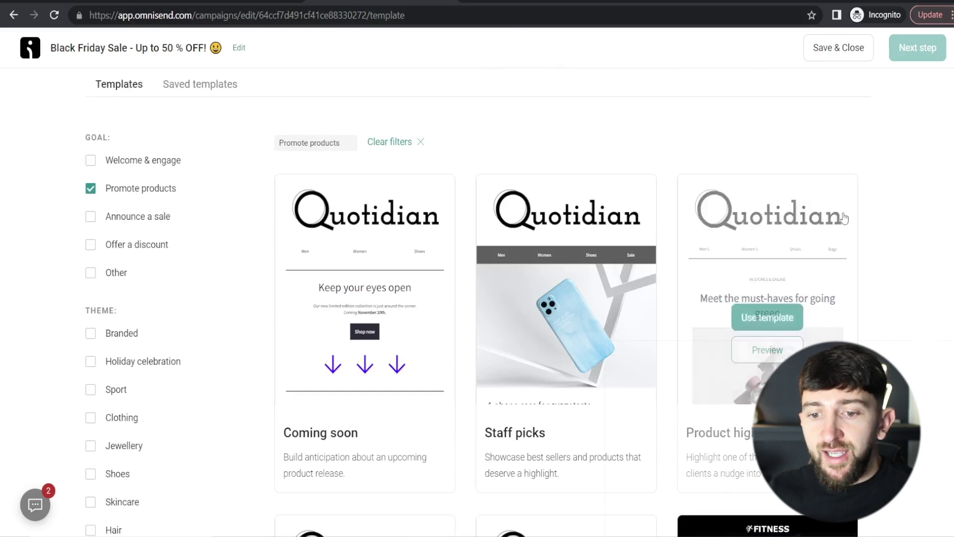
{"action": "scroll", "coordinate": [884, 247], "scroll_direction": "down", "scroll_amount": 10}
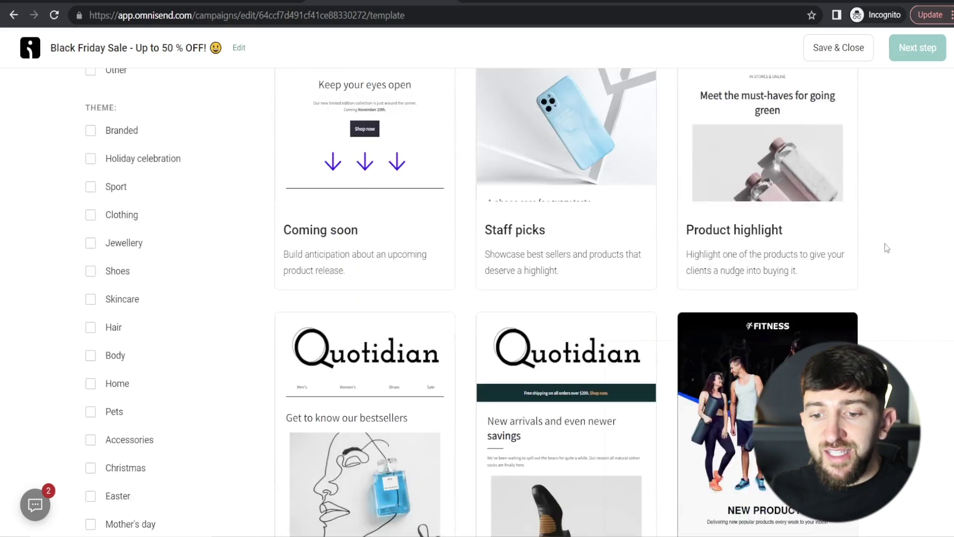
{"action": "scroll", "coordinate": [888, 249], "scroll_direction": "down", "scroll_amount": 3}
{"action": "scroll", "coordinate": [889, 249], "scroll_direction": "up", "scroll_amount": 17}
{"action": "scroll", "coordinate": [888, 248], "scroll_direction": "up", "scroll_amount": 2}
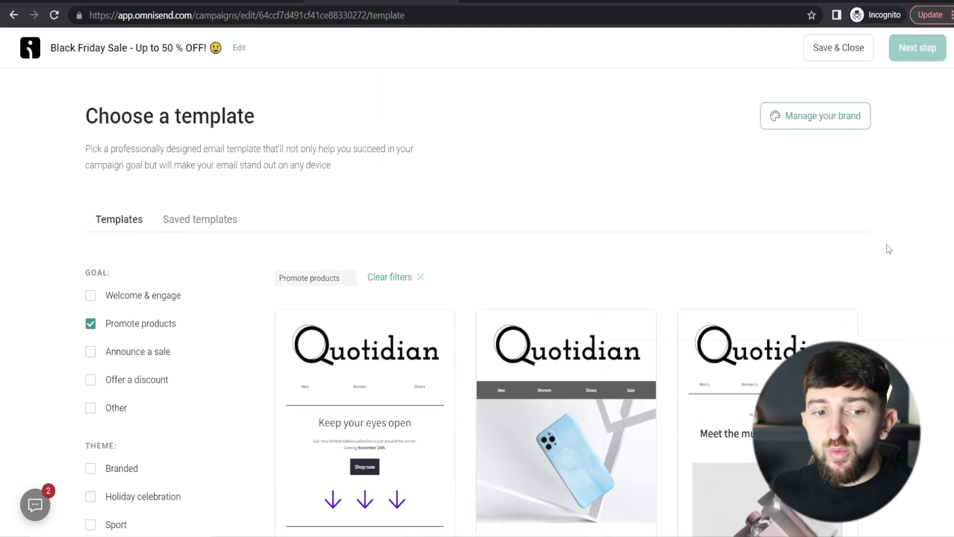
- Switch the goal filter back to Announce a sale and use the "Black Friday is here" template for the campaign
{"action": "left_click", "coordinate": [131, 354]}
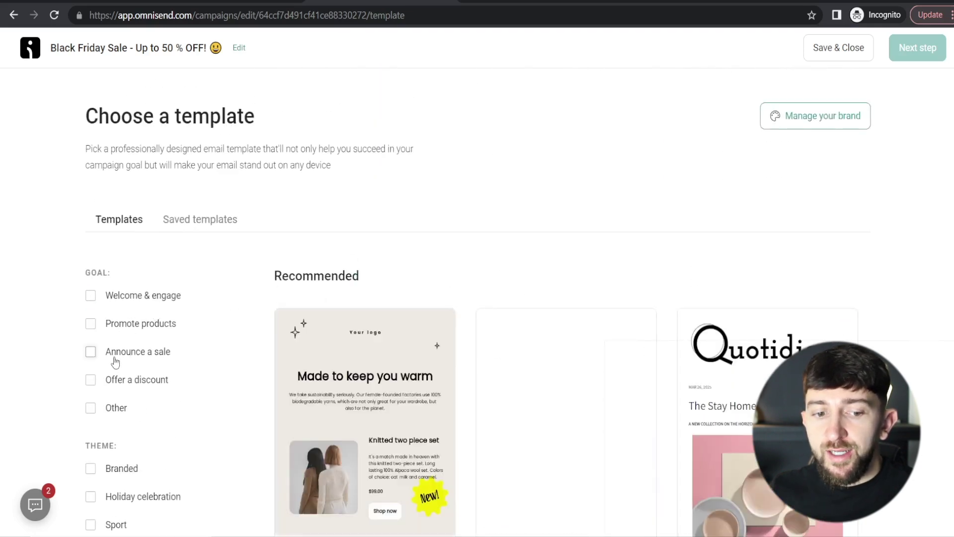
{"action": "scroll", "coordinate": [894, 256], "scroll_direction": "down", "scroll_amount": 15}
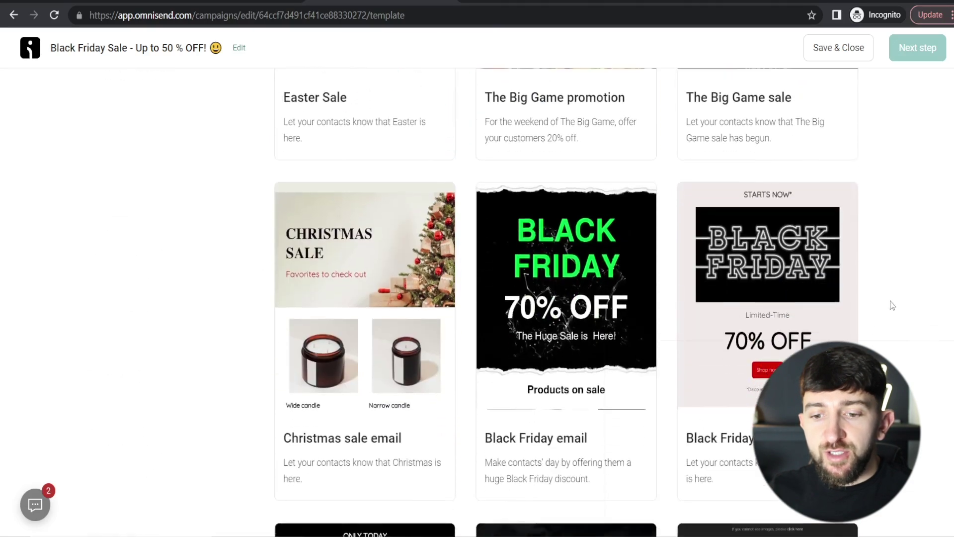
{"action": "mouse_move", "coordinate": [791, 302]}
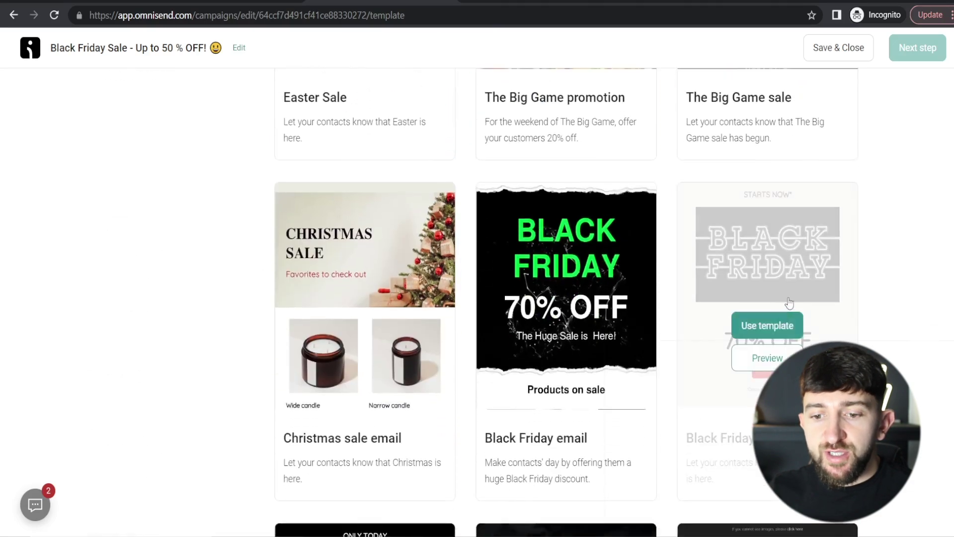
{"action": "left_click", "coordinate": [756, 328]}
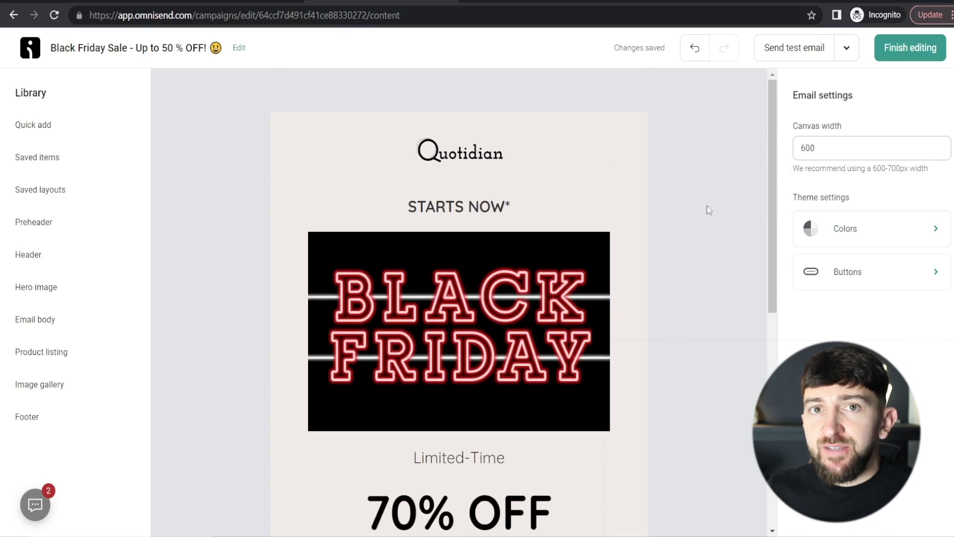
- Change the large discount heading in the email to 50% OFF
{"action": "scroll", "coordinate": [706, 205], "scroll_direction": "down", "scroll_amount": 4}
{"action": "left_click", "coordinate": [392, 311]}
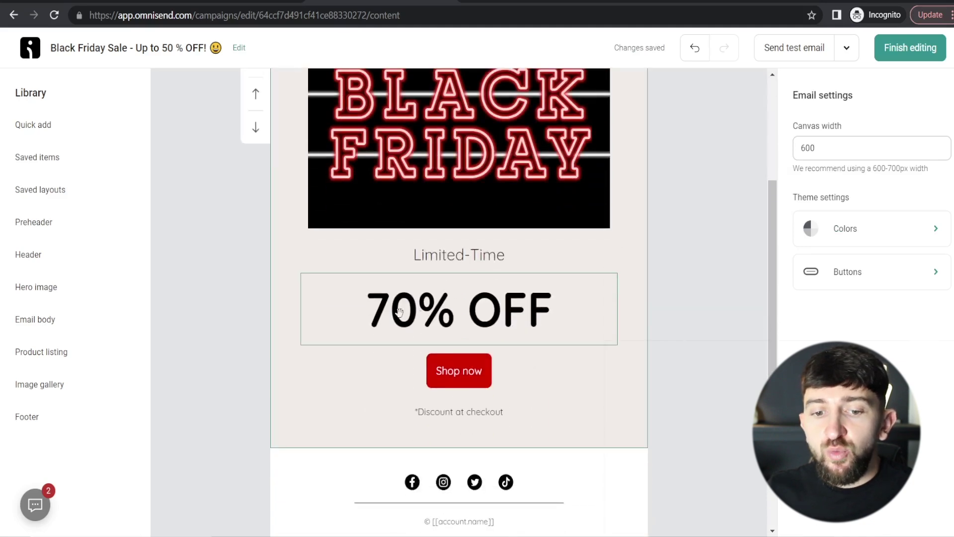
{"action": "double_click", "coordinate": [392, 310]}
{"action": "left_click", "coordinate": [376, 316]}
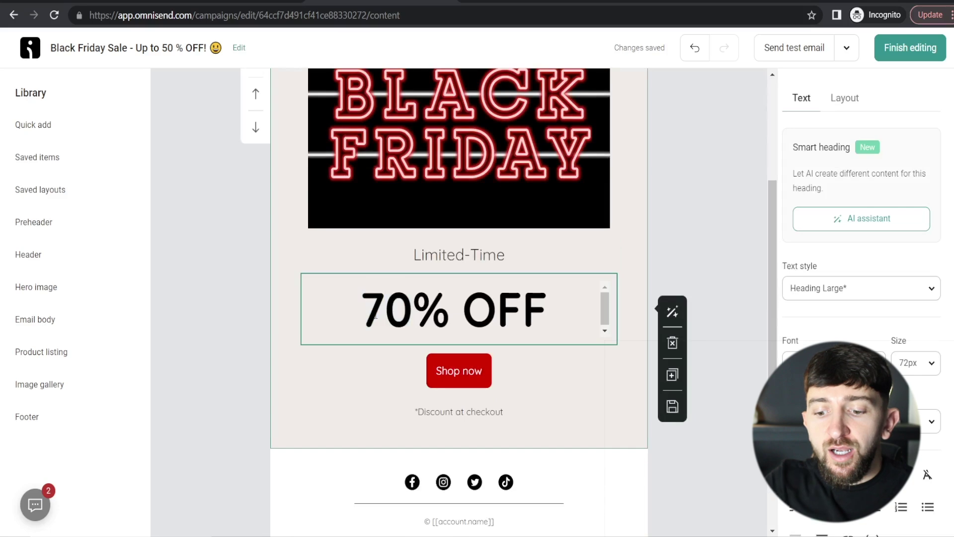
{"action": "key", "text": "BackSpace"}
{"action": "type", "text": "5"}
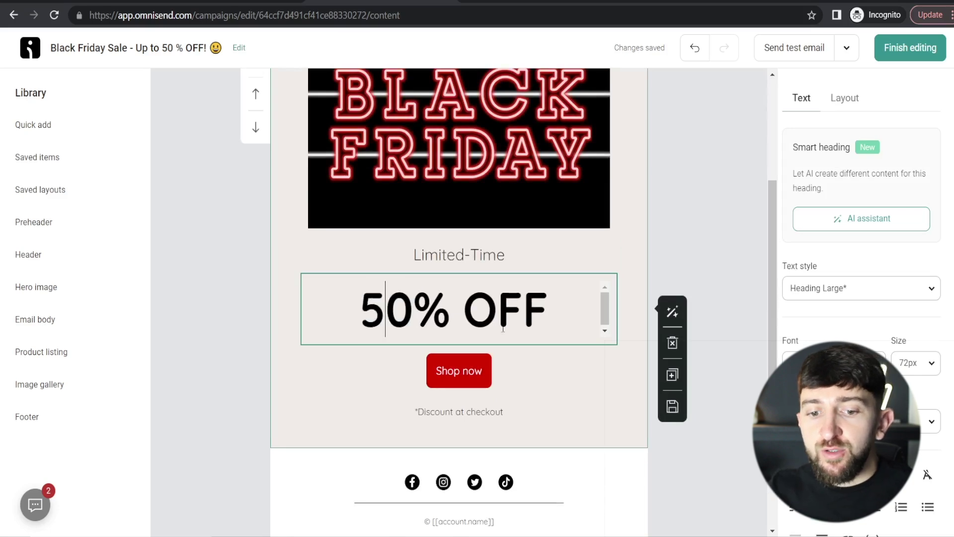
- Set the style of the Shop now button below the 50% OFF heading to Tertiary button
{"action": "left_click", "coordinate": [497, 378]}
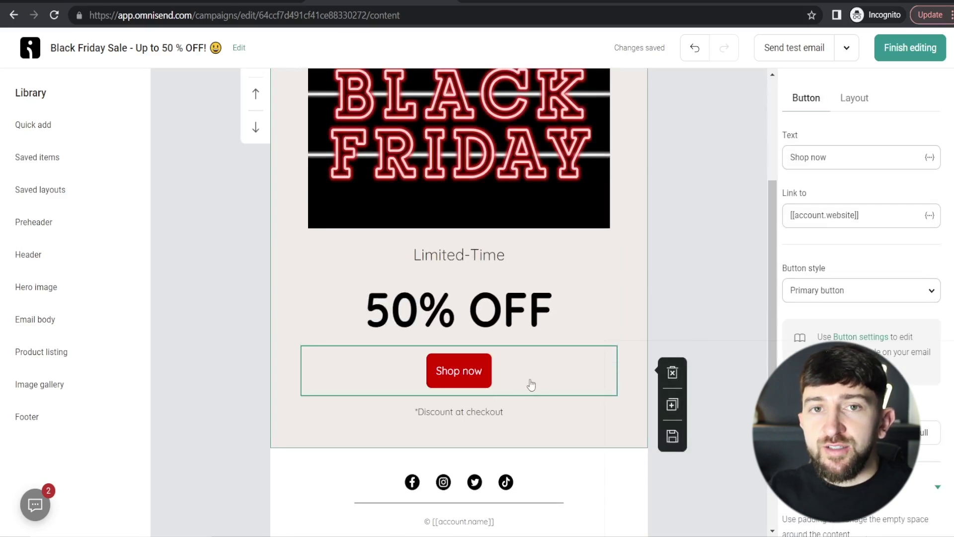
{"action": "left_click", "coordinate": [862, 296]}
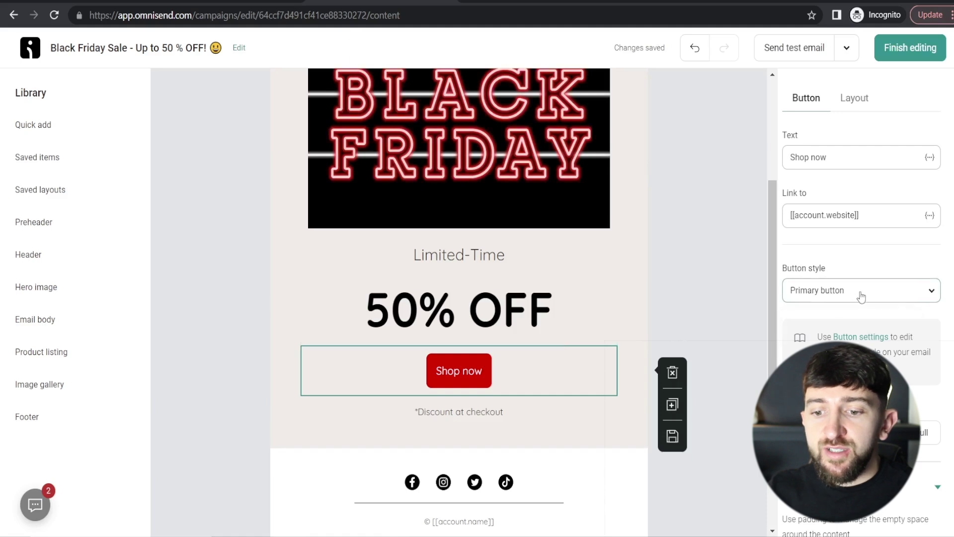
{"action": "left_click", "coordinate": [835, 376]}
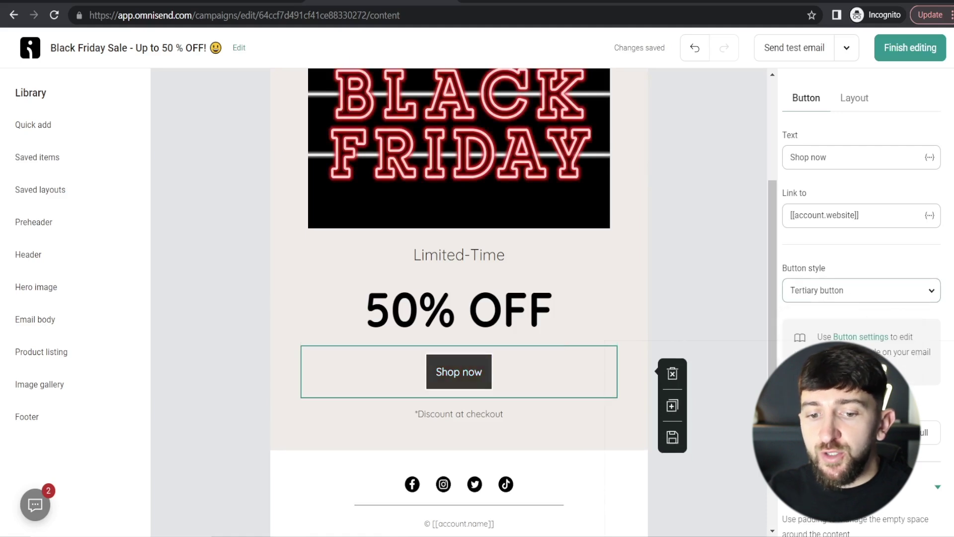
{"action": "left_click", "coordinate": [720, 288]}
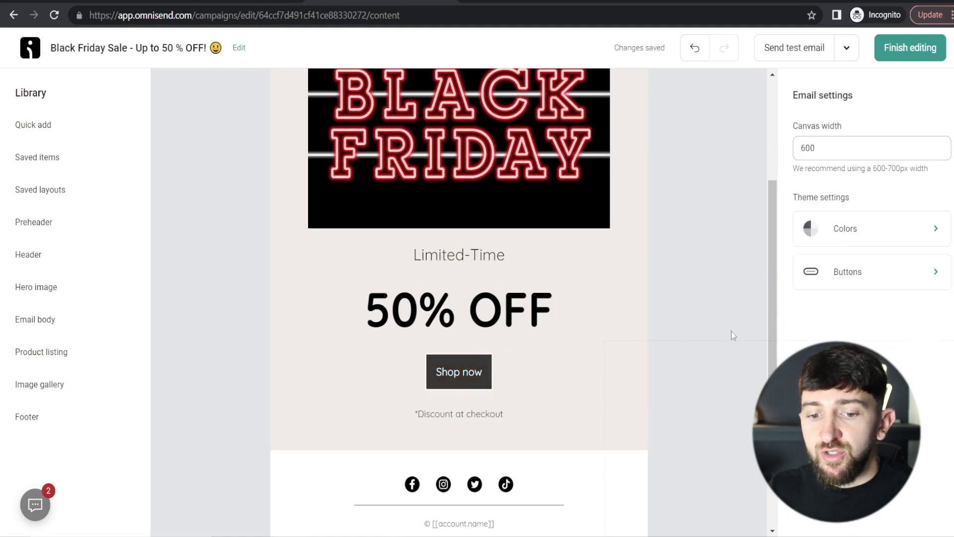
- Delete the row of social media icons from the email footer
{"action": "scroll", "coordinate": [716, 348], "scroll_direction": "down", "scroll_amount": 1}
{"action": "scroll", "coordinate": [705, 354], "scroll_direction": "down", "scroll_amount": 3}
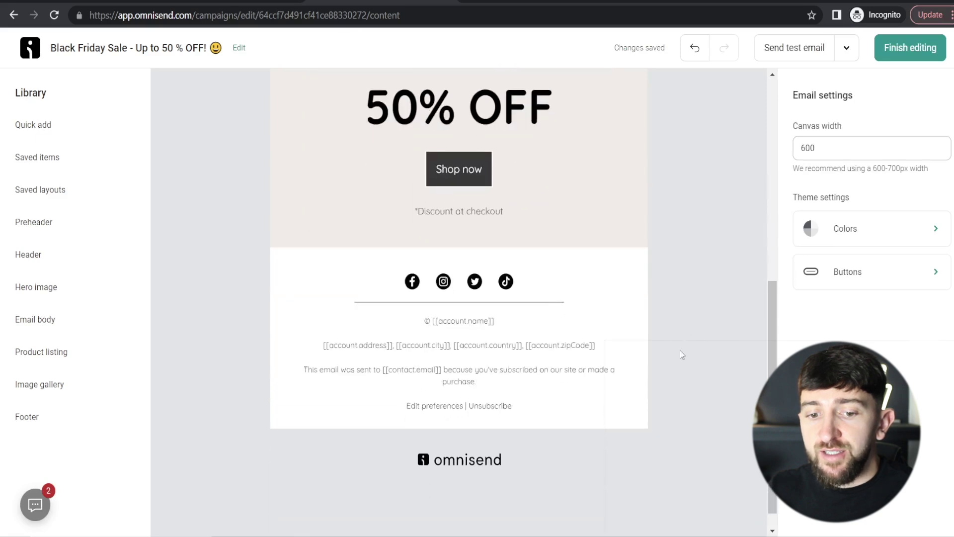
{"action": "left_click", "coordinate": [412, 290]}
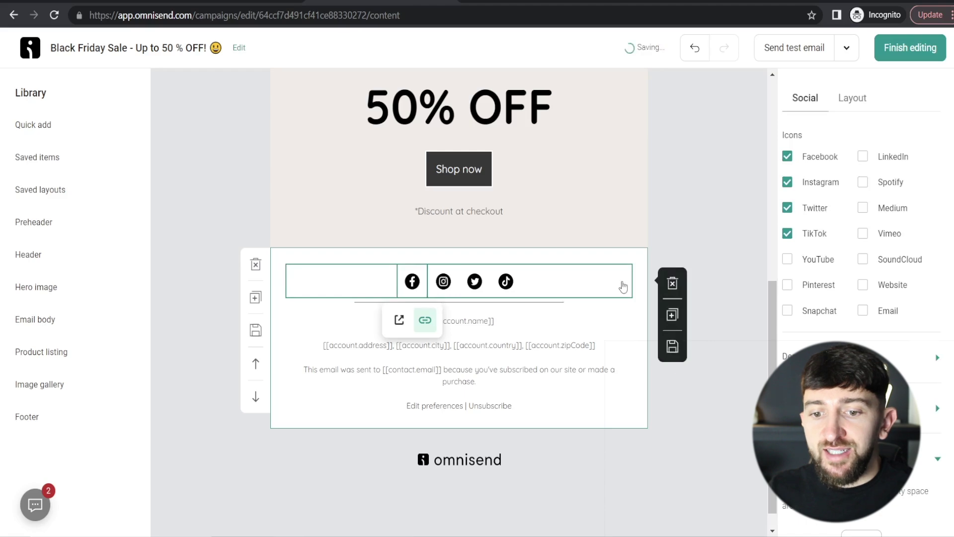
{"action": "left_click", "coordinate": [672, 284]}
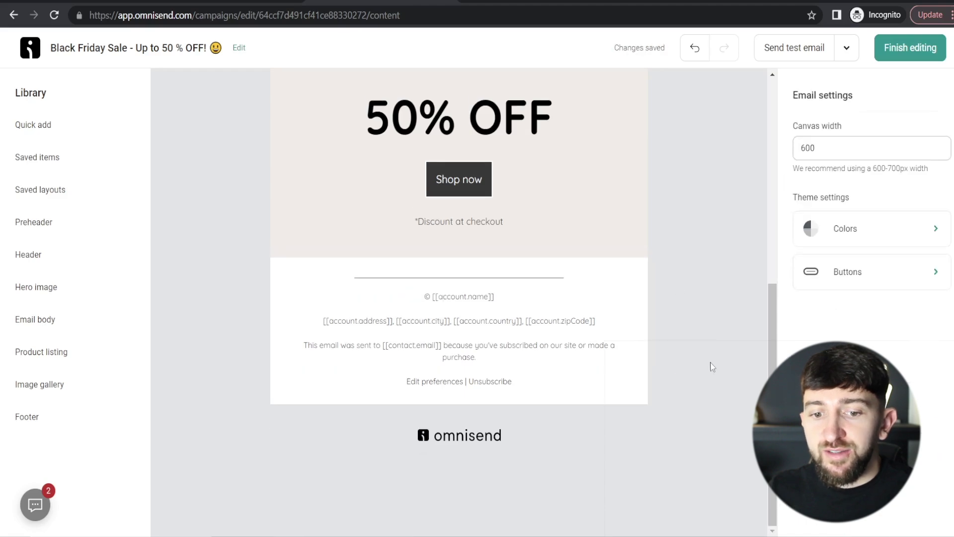
- Insert the Product Listing 1 layout between the discount section and the footer
{"action": "scroll", "coordinate": [715, 388], "scroll_direction": "up", "scroll_amount": 5}
{"action": "scroll", "coordinate": [736, 397], "scroll_direction": "down", "scroll_amount": 5}
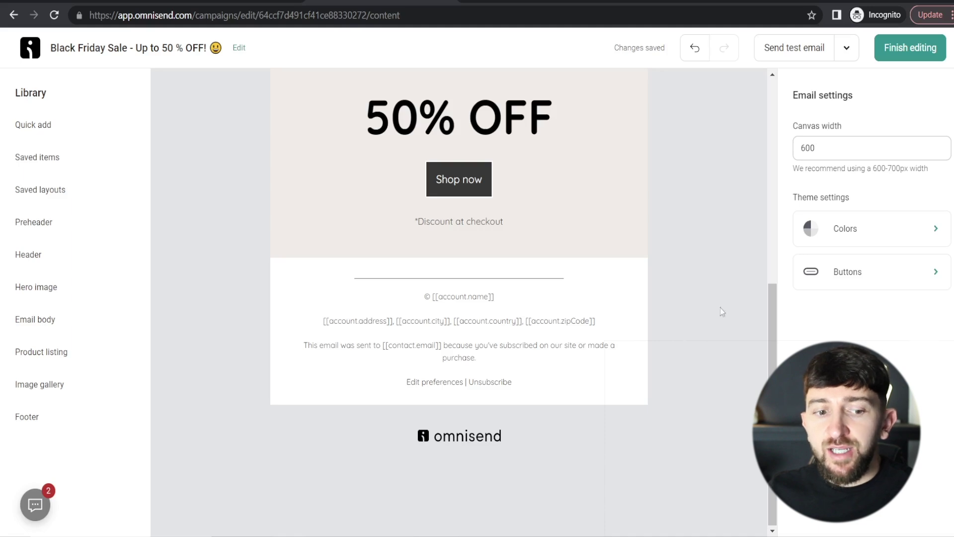
{"action": "left_click", "coordinate": [93, 365]}
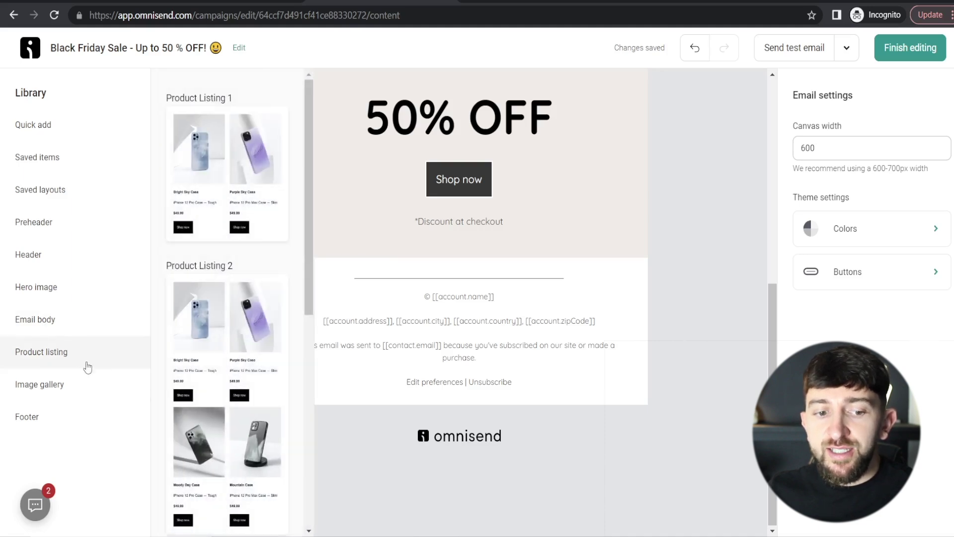
{"action": "left_click_drag", "start_coordinate": [201, 181], "coordinate": [426, 240]}
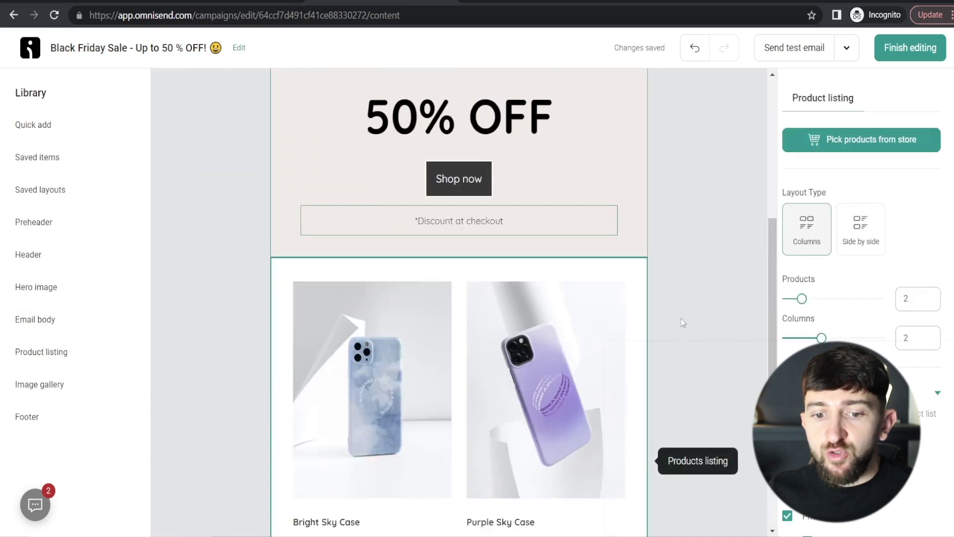
{"action": "scroll", "coordinate": [726, 330], "scroll_direction": "down", "scroll_amount": 4}
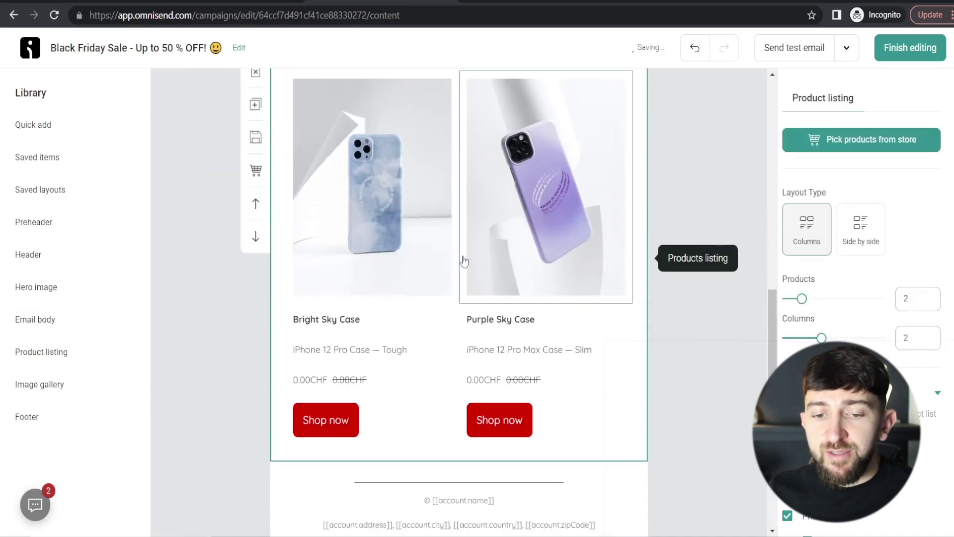
- Replace the Purple Sky Case product image with the Quotidian Mini Iron image uploaded from the Quotidian Home folder
{"action": "left_click", "coordinate": [531, 223]}
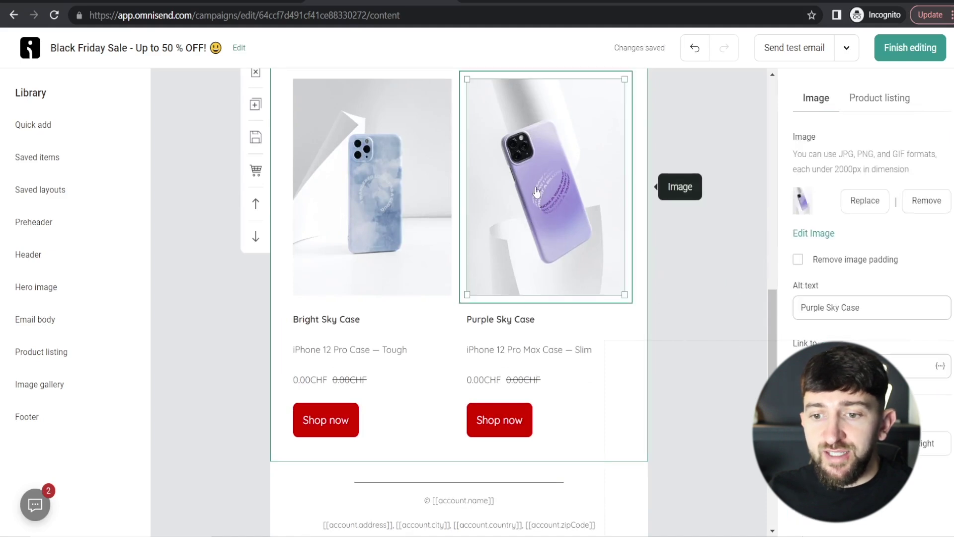
{"action": "left_click", "coordinate": [864, 203]}
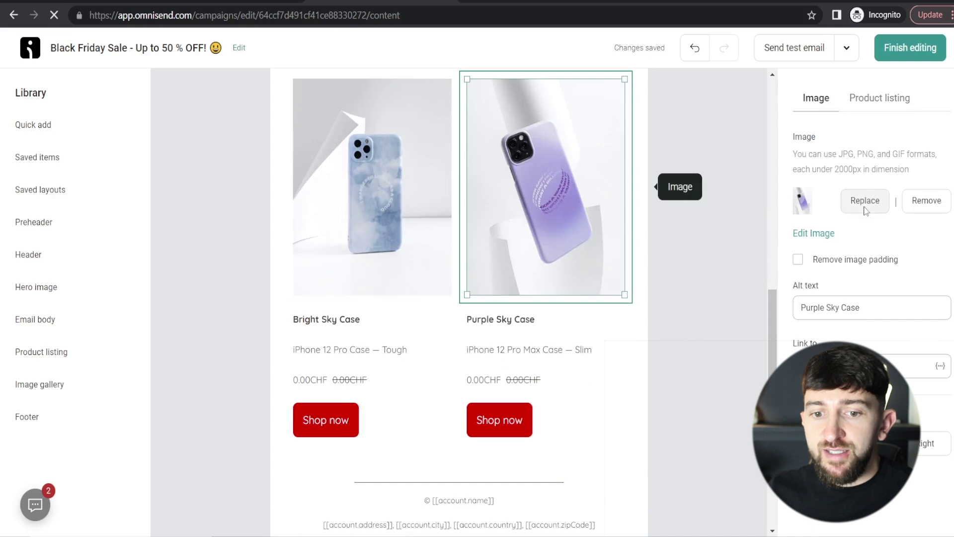
{"action": "left_click", "coordinate": [784, 123]}
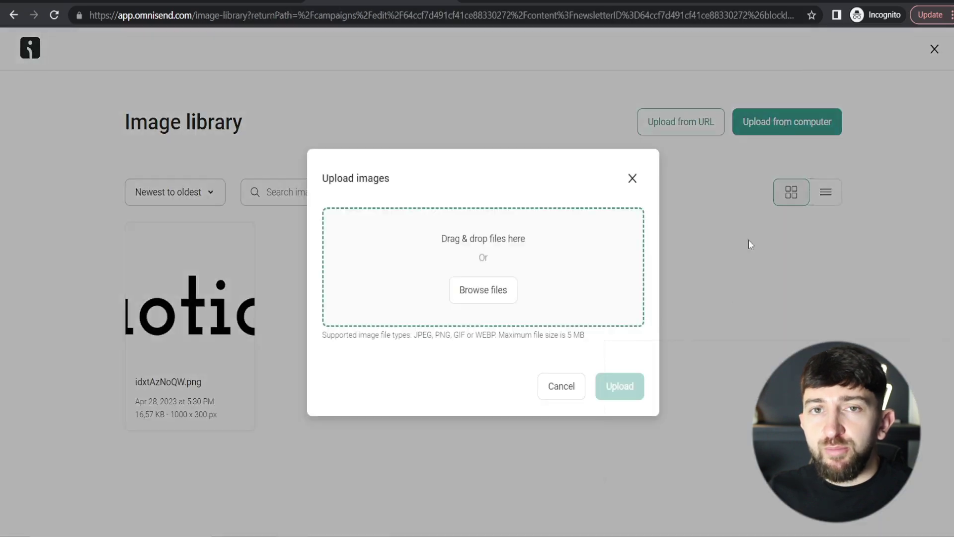
{"action": "left_click", "coordinate": [511, 292]}
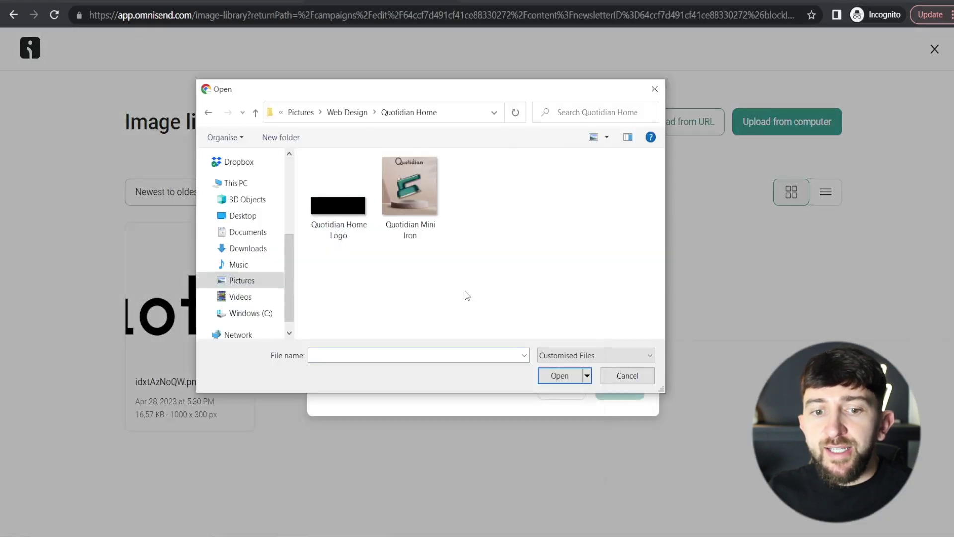
{"action": "left_click", "coordinate": [408, 202]}
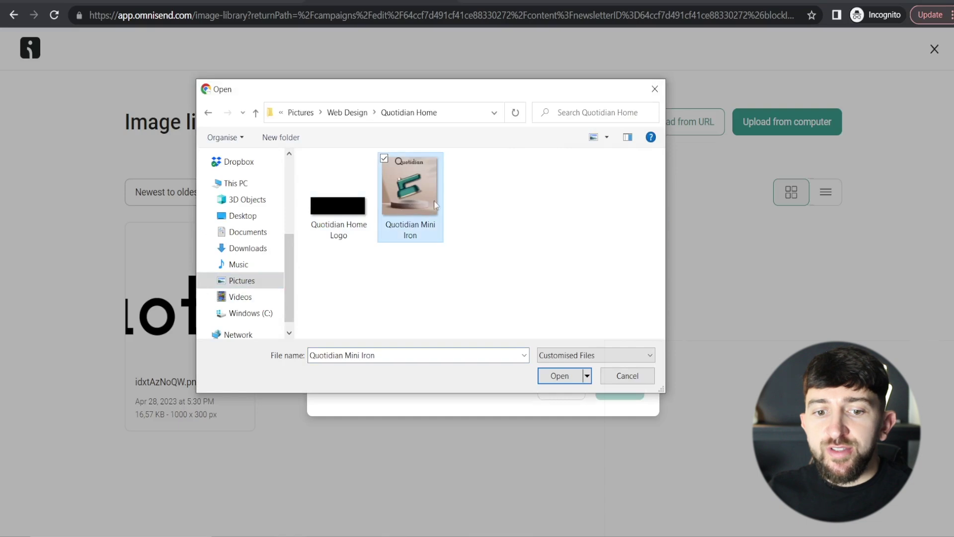
{"action": "left_click", "coordinate": [560, 376]}
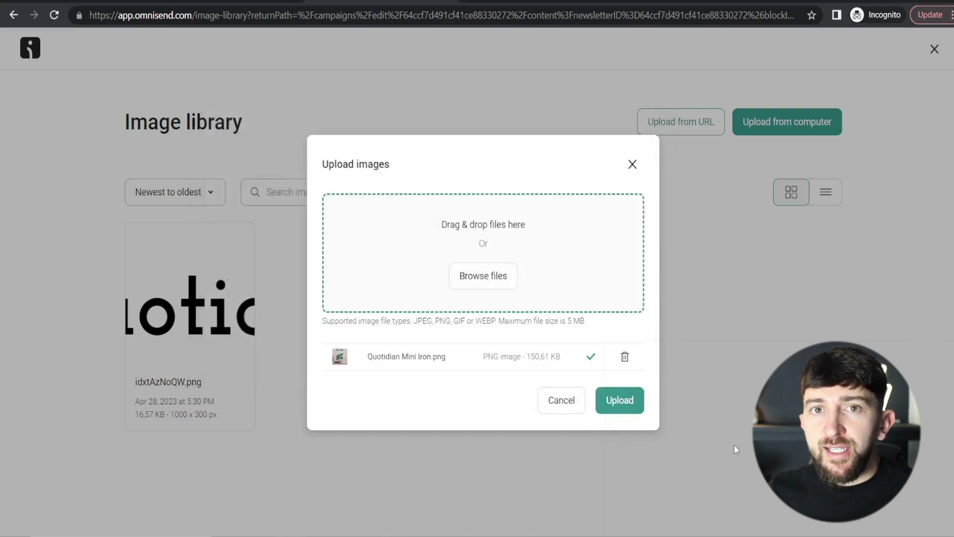
{"action": "left_click", "coordinate": [620, 398]}
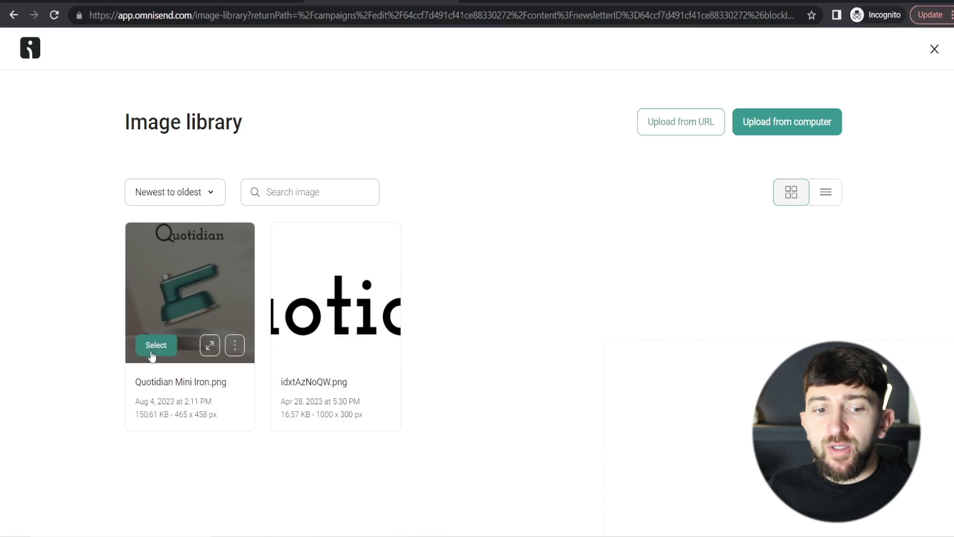
{"action": "left_click", "coordinate": [155, 344]}
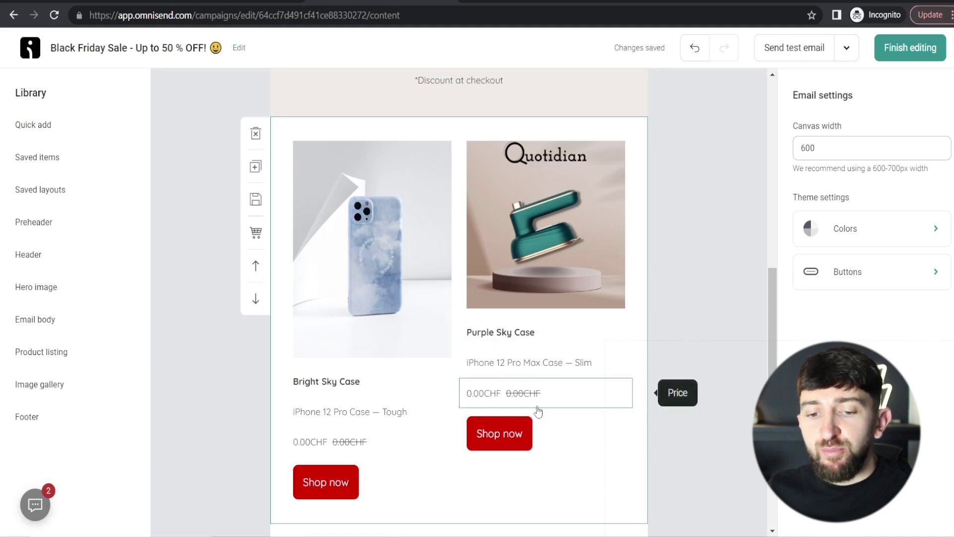
- Open the settings of the Shop now button under the iron product and finish editing the email content
{"action": "left_click", "coordinate": [538, 446]}
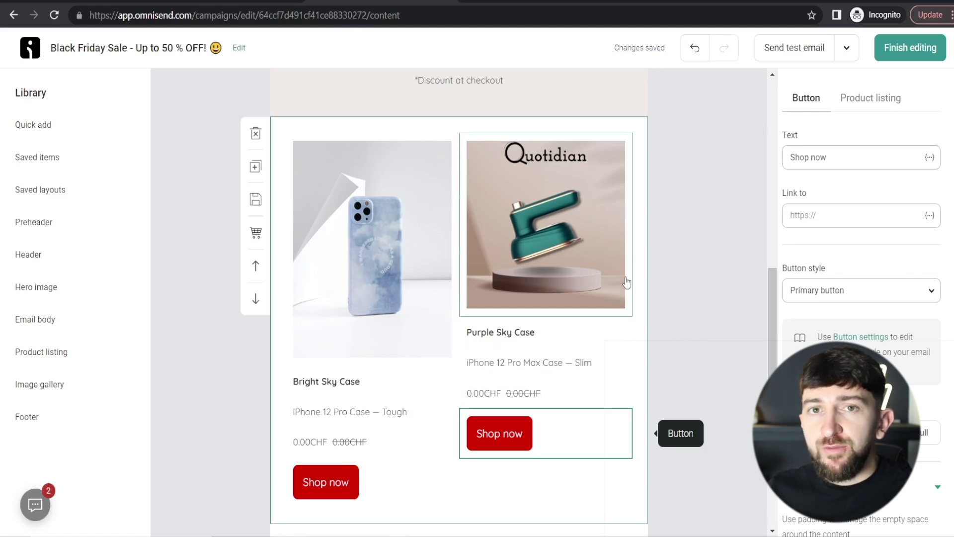
{"action": "scroll", "coordinate": [697, 281], "scroll_direction": "up", "scroll_amount": 10}
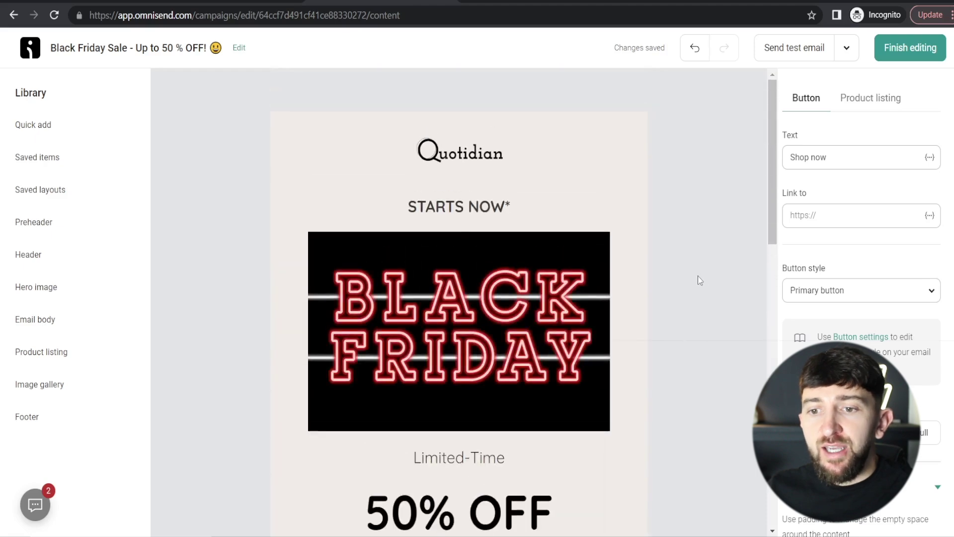
{"action": "left_click", "coordinate": [910, 47]}
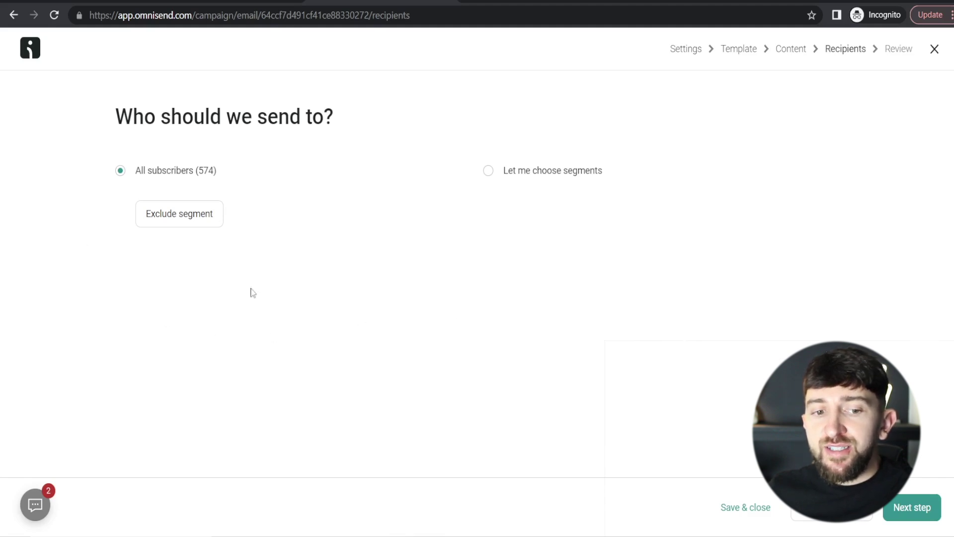
- Choose recipients by segment and send the campaign to Canadian Customers
{"action": "left_click", "coordinate": [487, 171]}
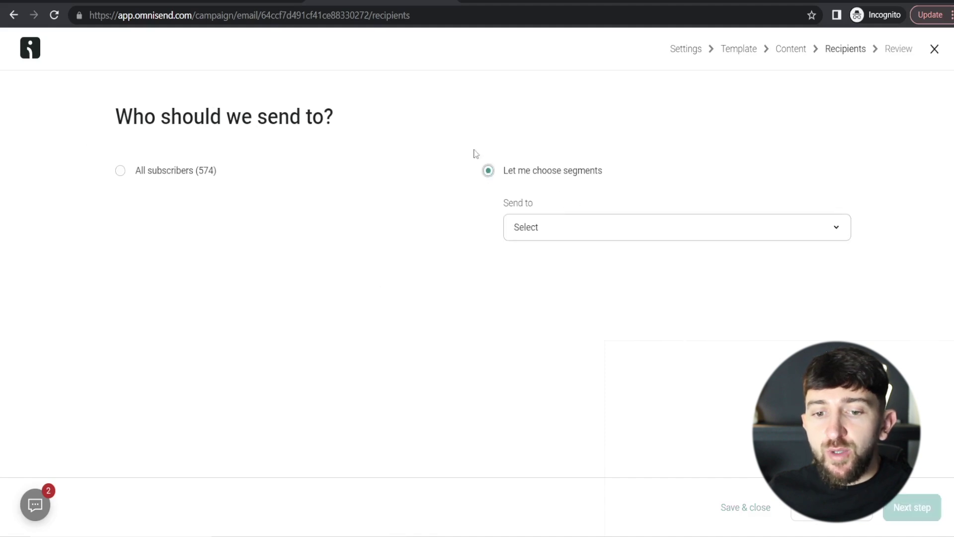
{"action": "left_click", "coordinate": [568, 233]}
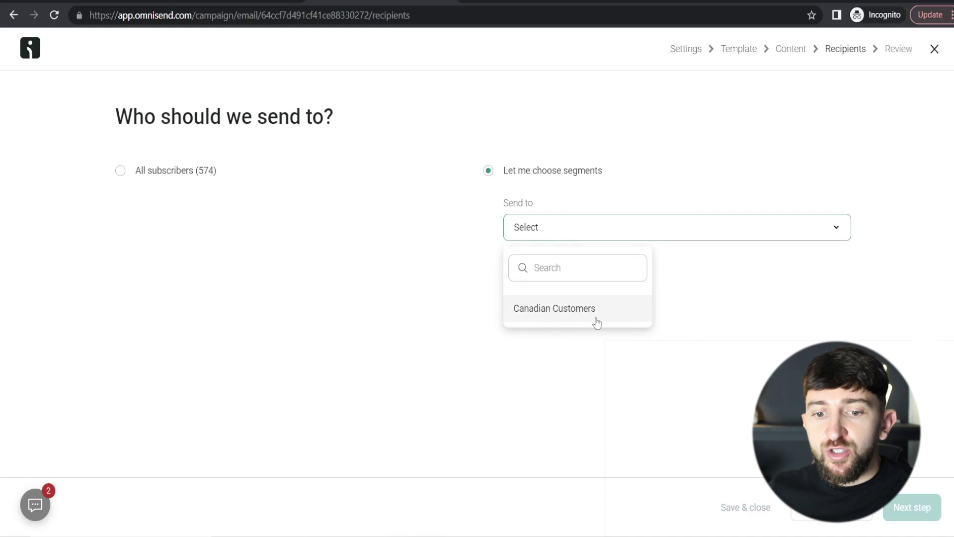
{"action": "left_click", "coordinate": [565, 310]}
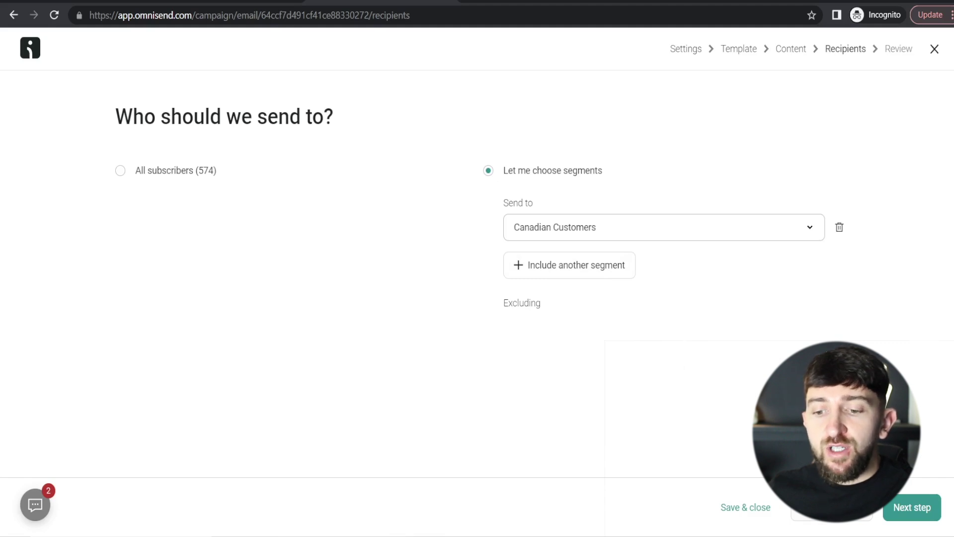
- View the test email option, close it without sending and continue to the campaign review
{"action": "left_click", "coordinate": [832, 507]}
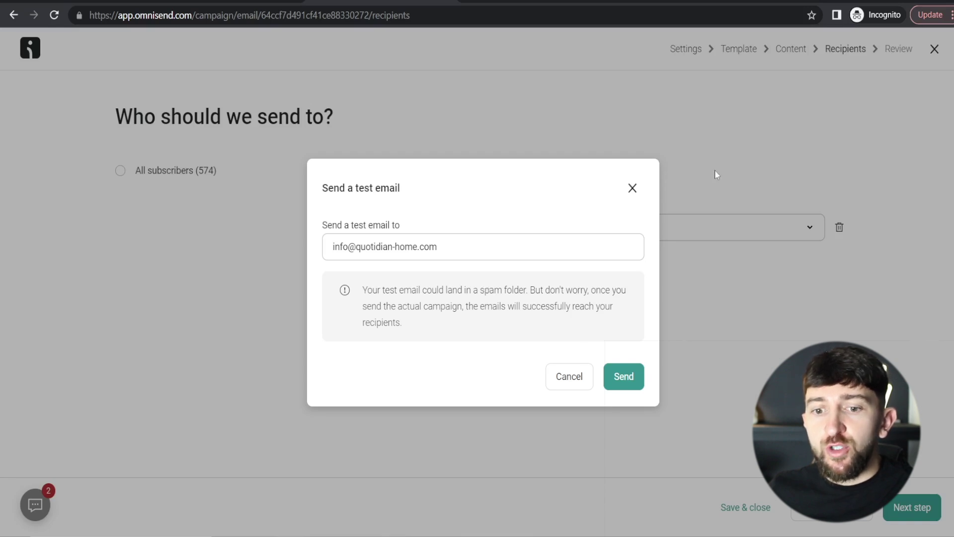
{"action": "left_click", "coordinate": [632, 188]}
{"action": "left_click", "coordinate": [922, 508]}
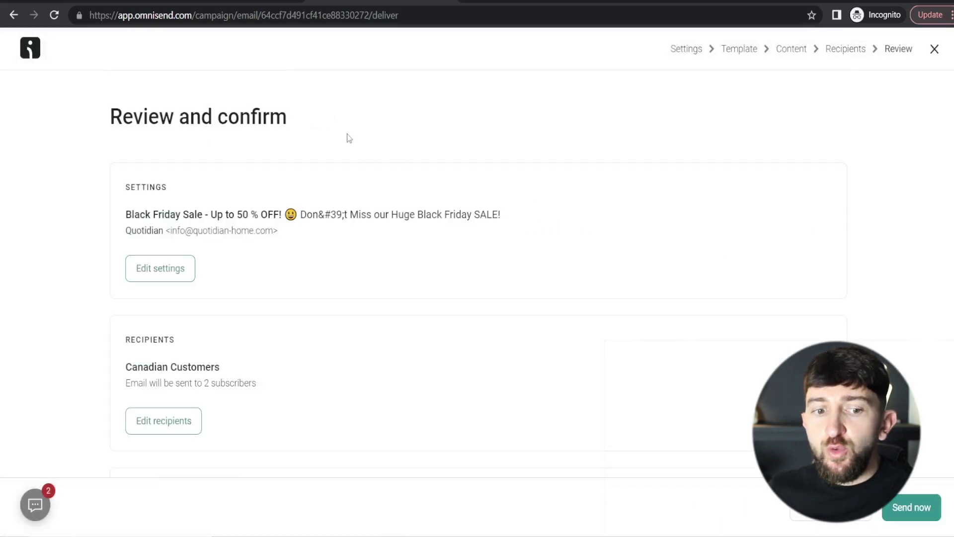
- Look over the campaign's settings and recipients summary and leave the campaign as a draft without sending it
{"action": "scroll", "coordinate": [576, 249], "scroll_direction": "down", "scroll_amount": 3}
{"action": "scroll", "coordinate": [575, 282], "scroll_direction": "up", "scroll_amount": 3}
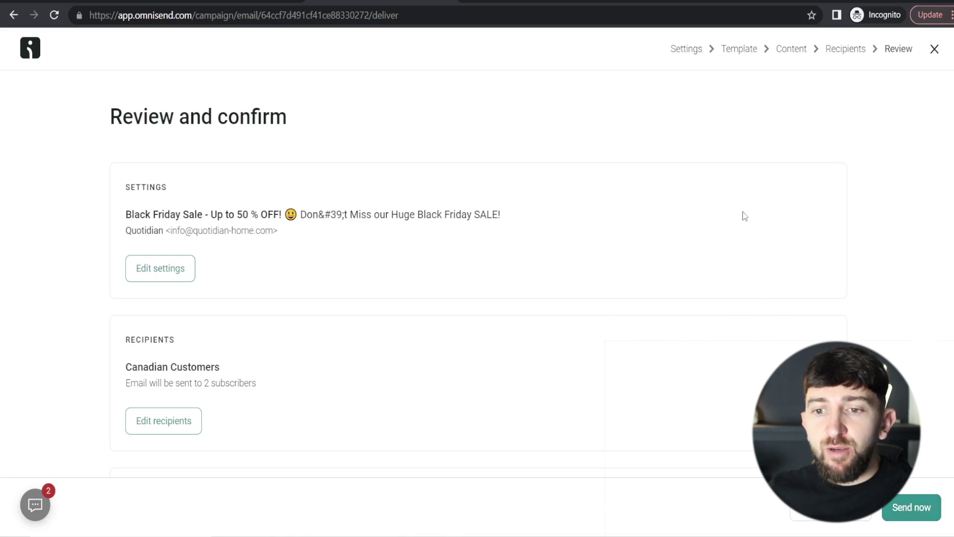
{"action": "left_click", "coordinate": [934, 49]}
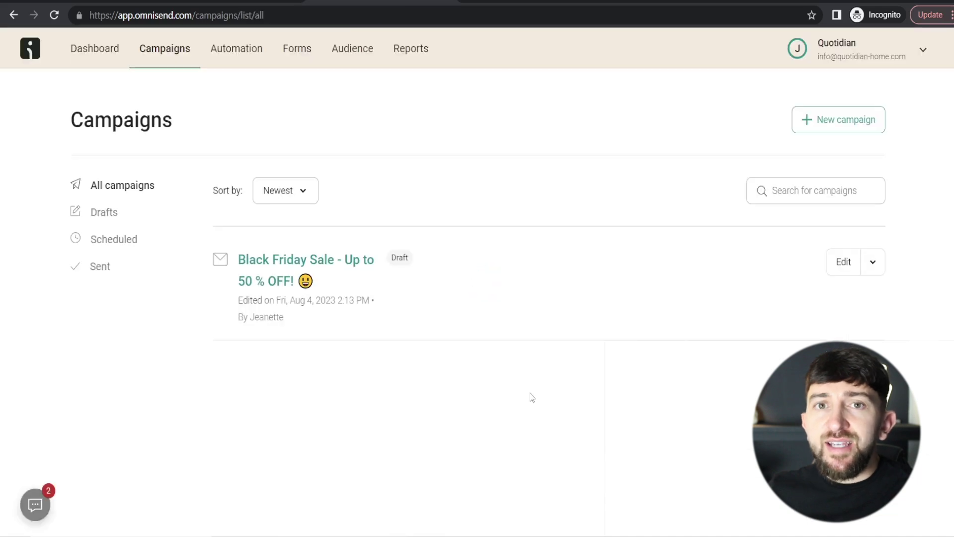
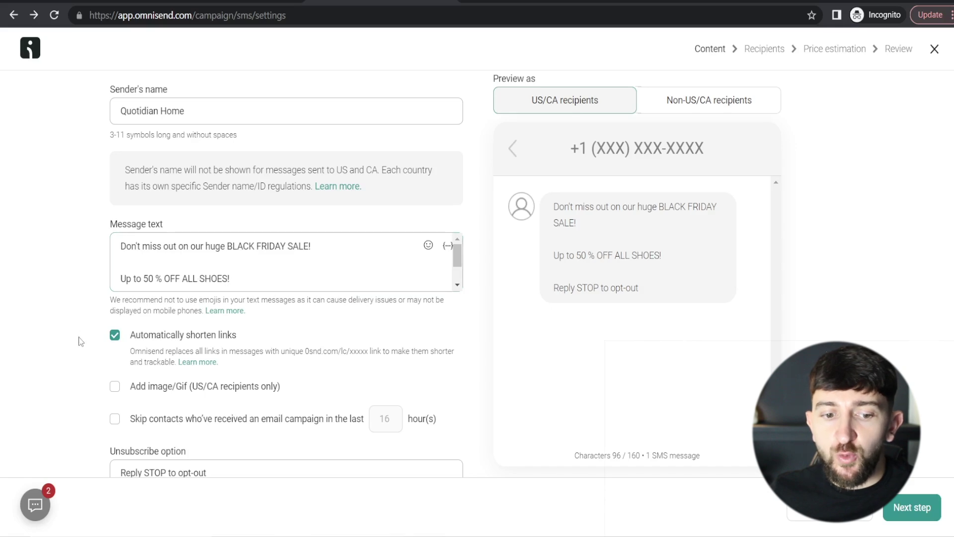
- Check the SMS campaign's message, link and unsubscribe options and continue to the recipients stage
{"action": "scroll", "coordinate": [79, 325], "scroll_direction": "down", "scroll_amount": 3}
{"action": "scroll", "coordinate": [68, 304], "scroll_direction": "down", "scroll_amount": 2}
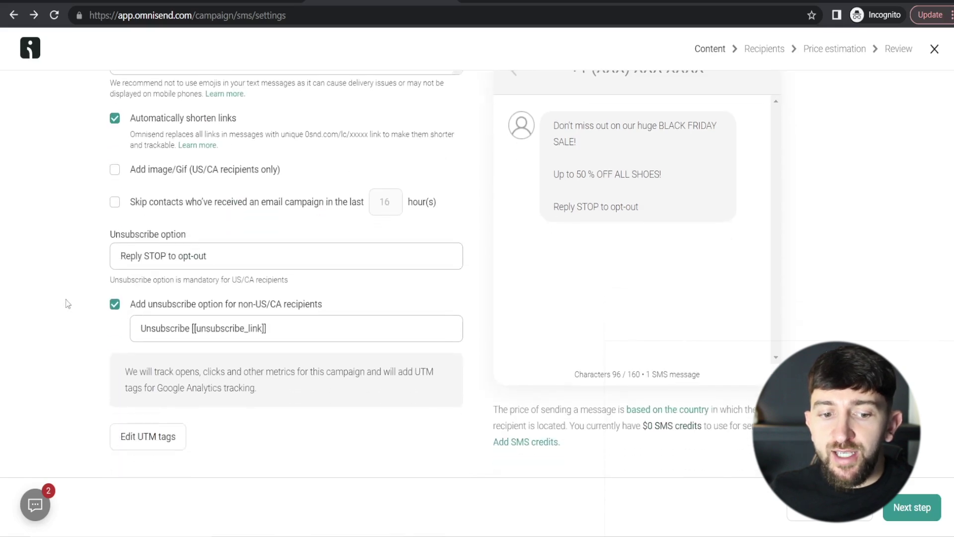
{"action": "left_click", "coordinate": [915, 511]}
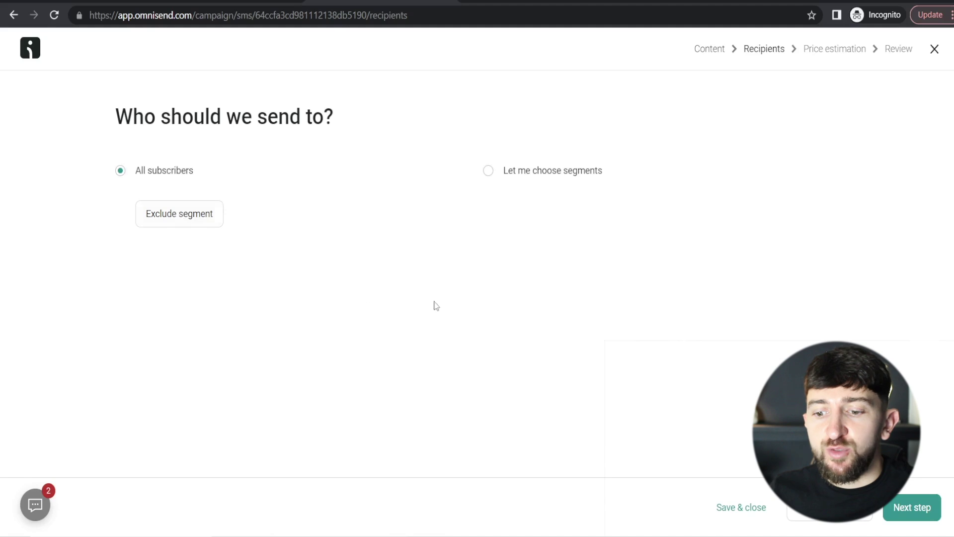
- Keep all subscribers as the SMS campaign's recipients, check the price estimation by country, and exit with the campaign left as a draft
{"action": "left_click", "coordinate": [912, 512]}
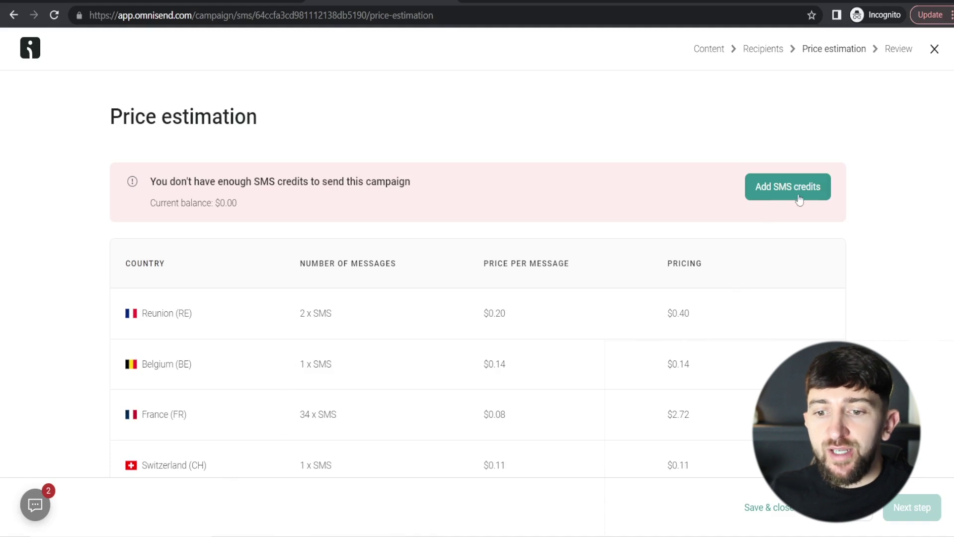
{"action": "scroll", "coordinate": [809, 278], "scroll_direction": "down", "scroll_amount": 2}
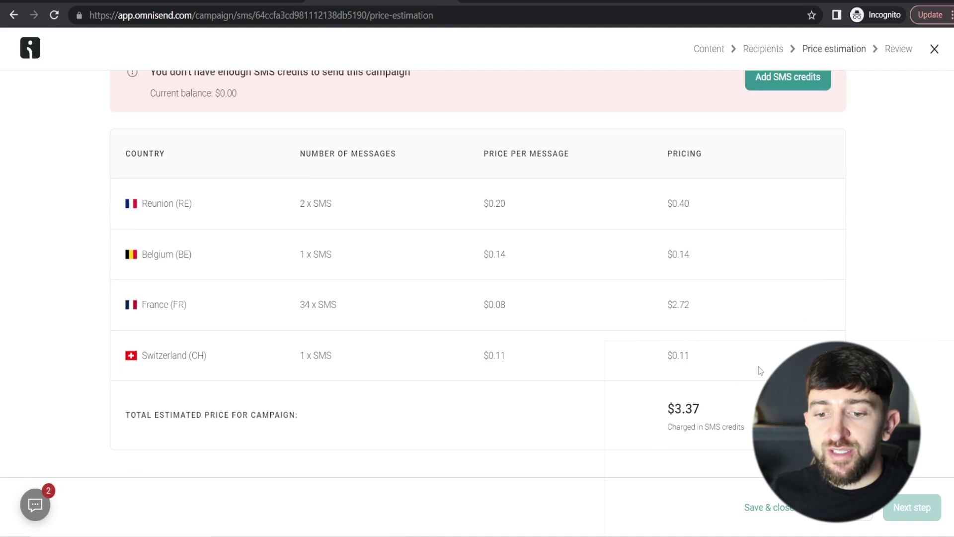
{"action": "scroll", "coordinate": [756, 372], "scroll_direction": "up", "scroll_amount": 2}
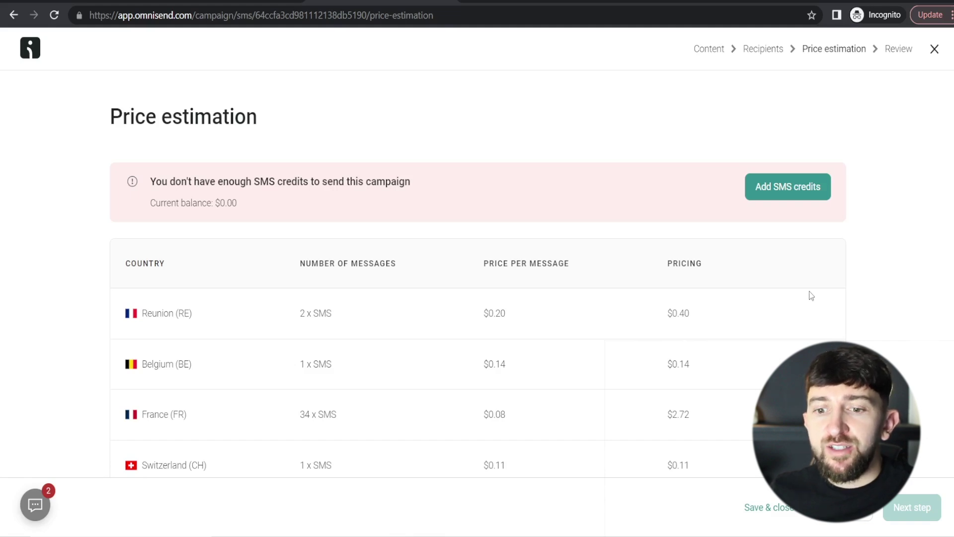
{"action": "scroll", "coordinate": [811, 296], "scroll_direction": "down", "scroll_amount": 2}
{"action": "scroll", "coordinate": [817, 224], "scroll_direction": "up", "scroll_amount": 2}
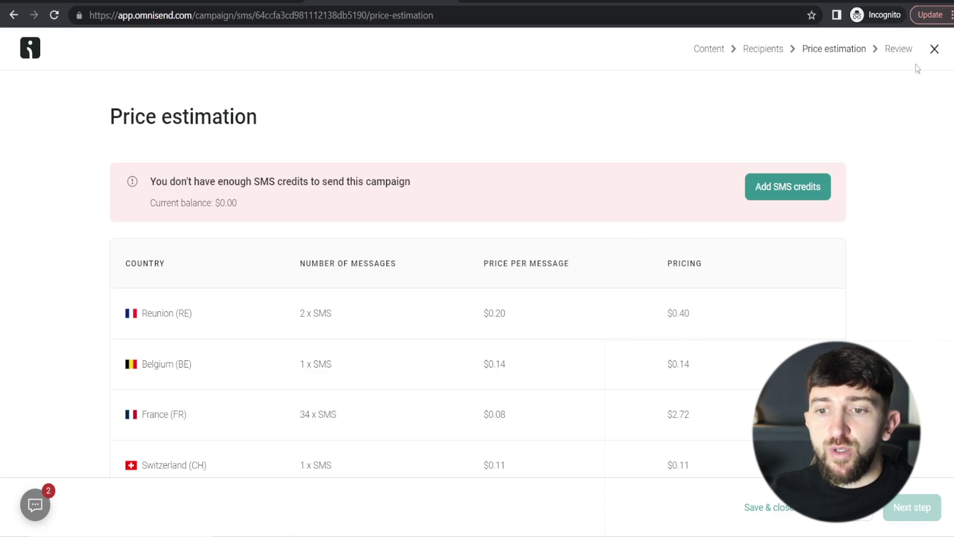
{"action": "left_click", "coordinate": [934, 50]}
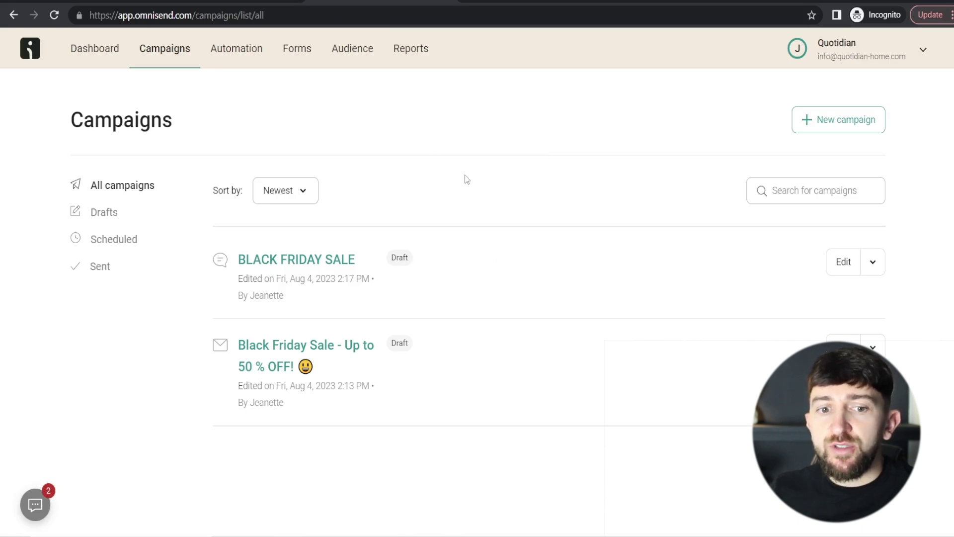
- Open the standard workflow reports and check the sent, opened, clicked and sales statistics of the Welcome automation
{"action": "left_click", "coordinate": [406, 57]}
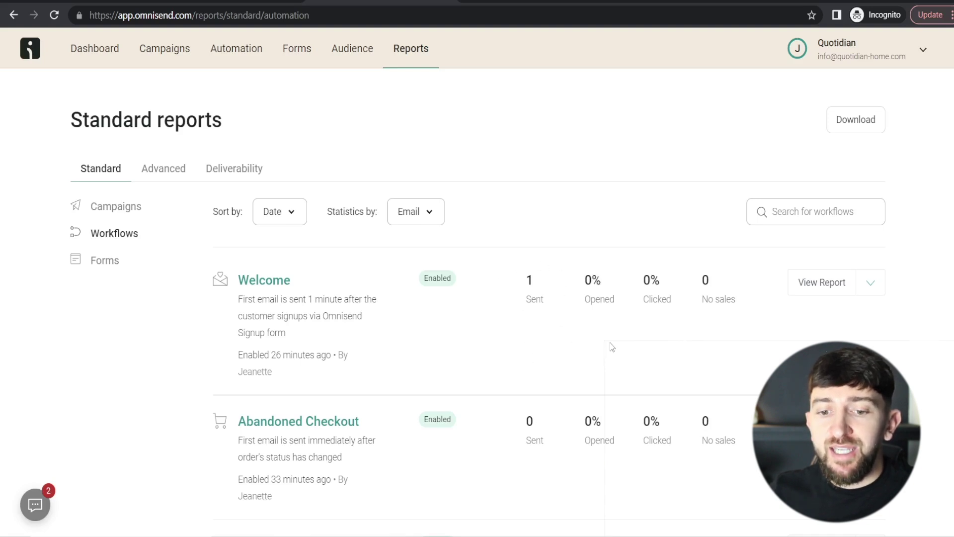
{"action": "mouse_move", "coordinate": [603, 301]}
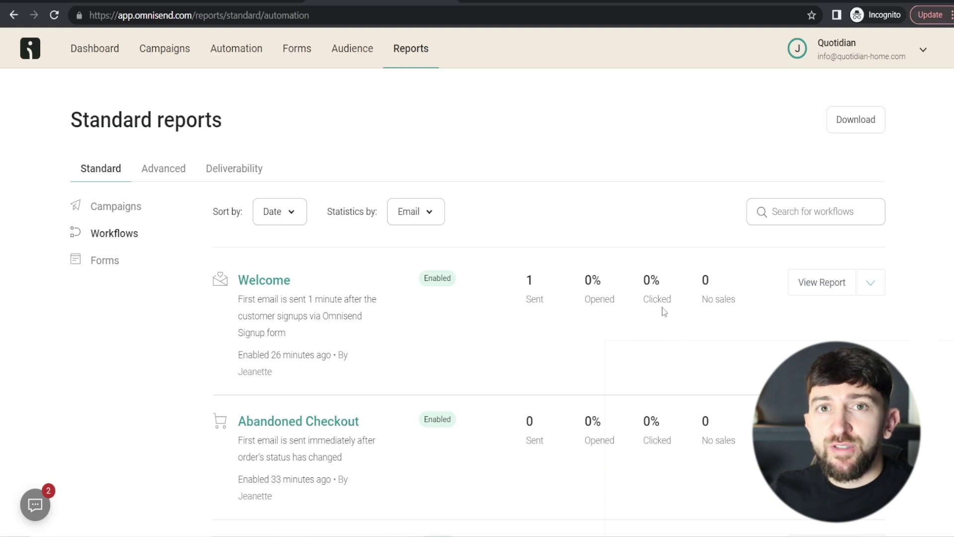
{"action": "mouse_move", "coordinate": [663, 273]}
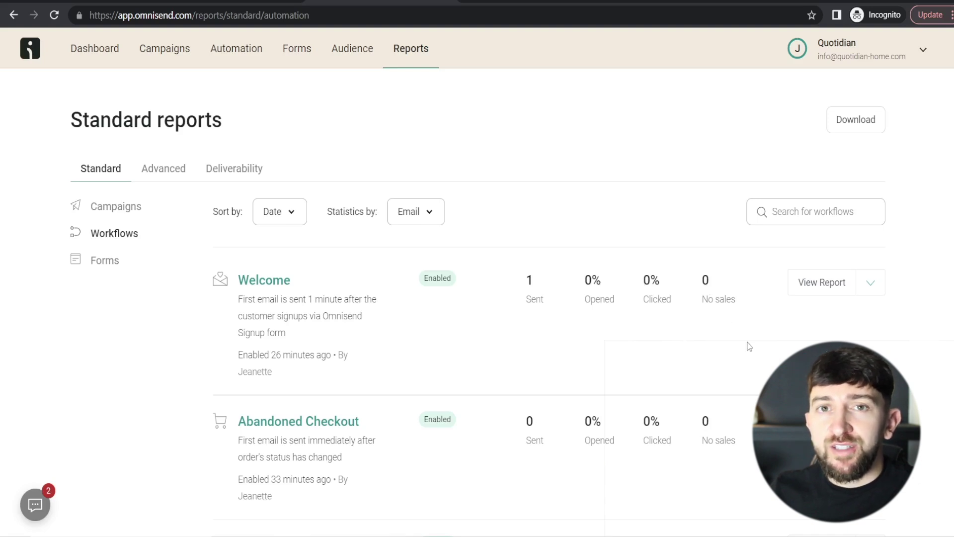
- View the Welcome workflow's full report and examine its completion figures, email channel performance and engagement over time
{"action": "left_click", "coordinate": [821, 287]}
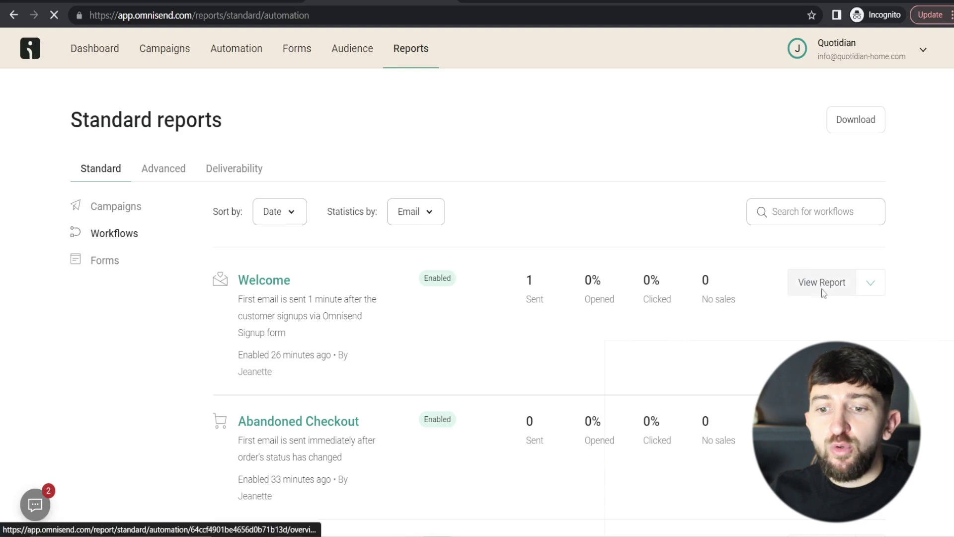
{"action": "scroll", "coordinate": [557, 211], "scroll_direction": "down", "scroll_amount": 8}
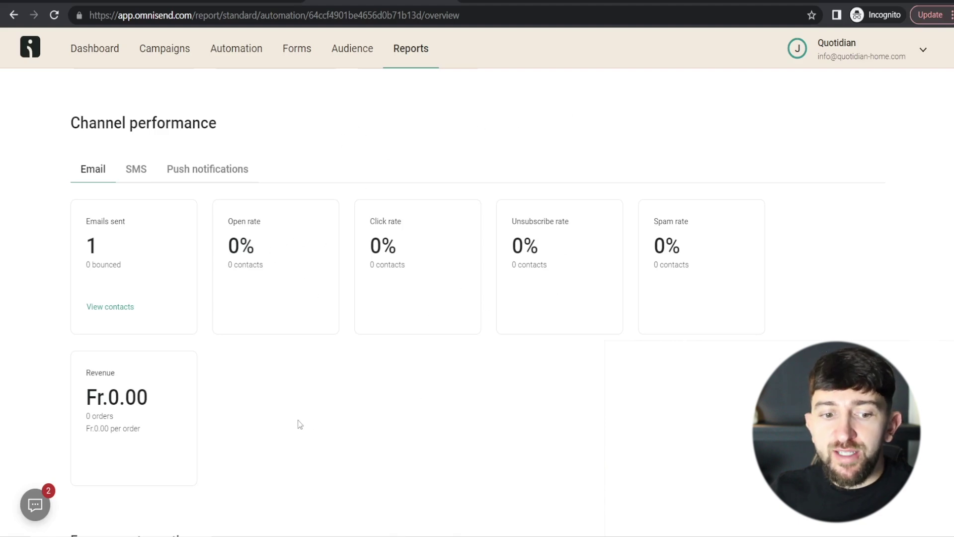
{"action": "scroll", "coordinate": [340, 367], "scroll_direction": "down", "scroll_amount": 1}
{"action": "scroll", "coordinate": [340, 366], "scroll_direction": "down", "scroll_amount": 2}
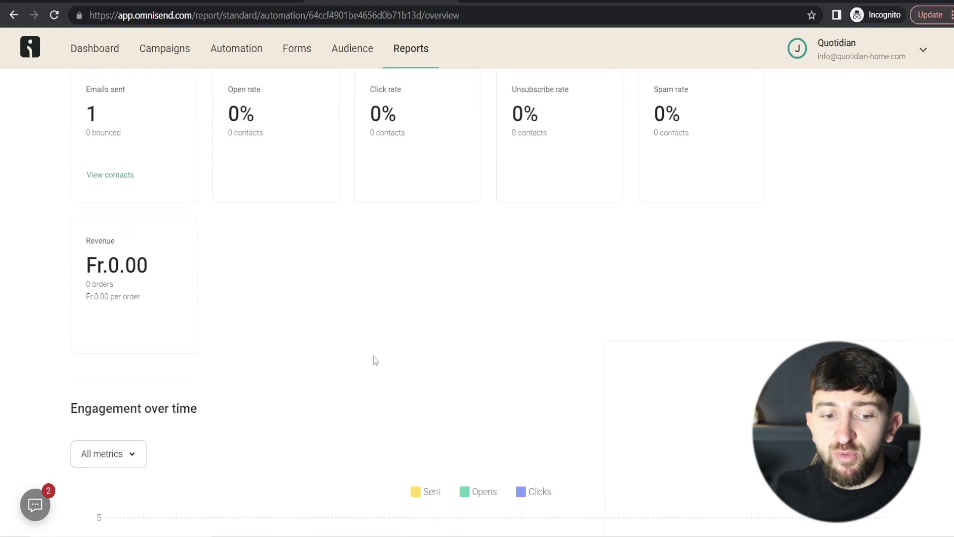
{"action": "scroll", "coordinate": [591, 315], "scroll_direction": "up", "scroll_amount": 5}
{"action": "scroll", "coordinate": [611, 323], "scroll_direction": "up", "scroll_amount": 4}
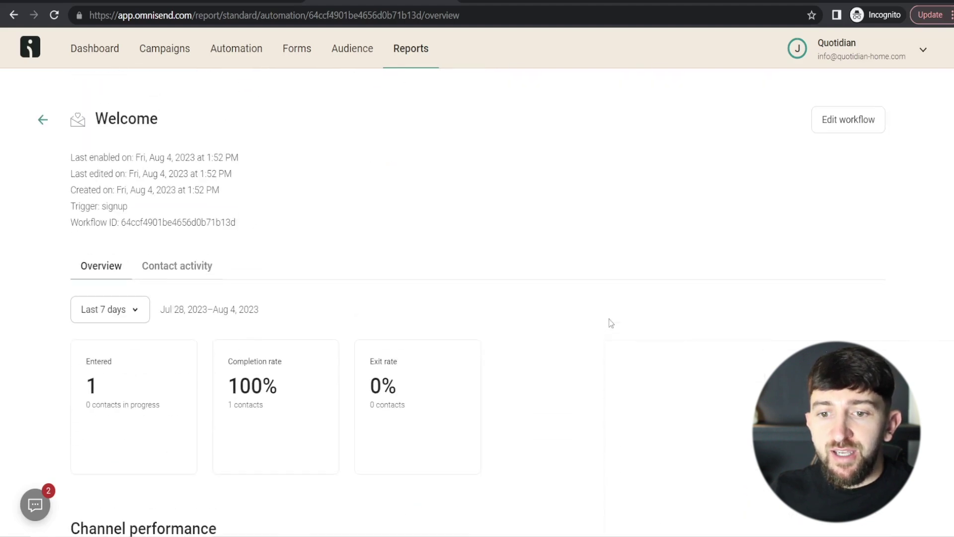